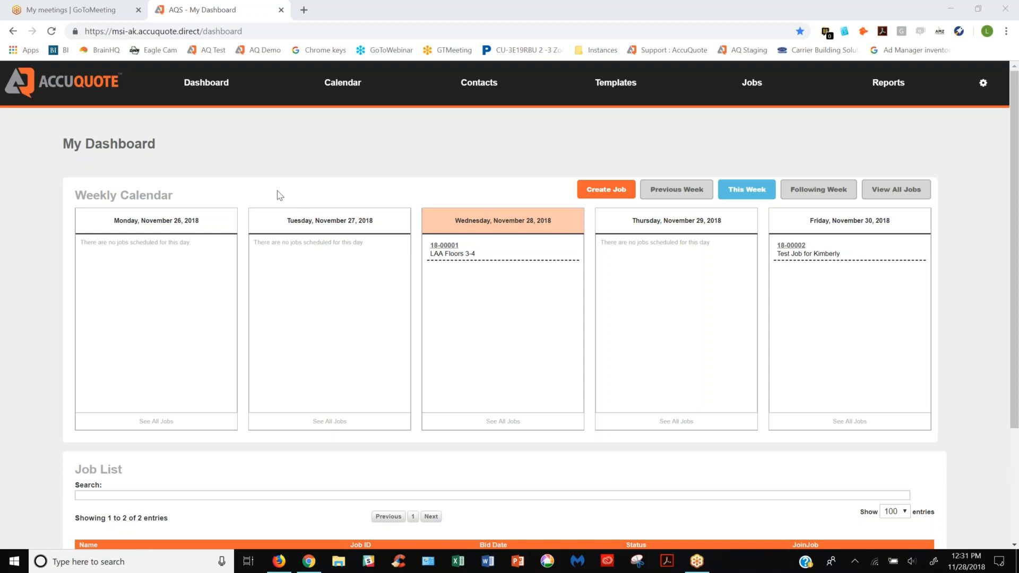
pyautogui.moveTo(254, 30); pyautogui.dragTo(80, 30)
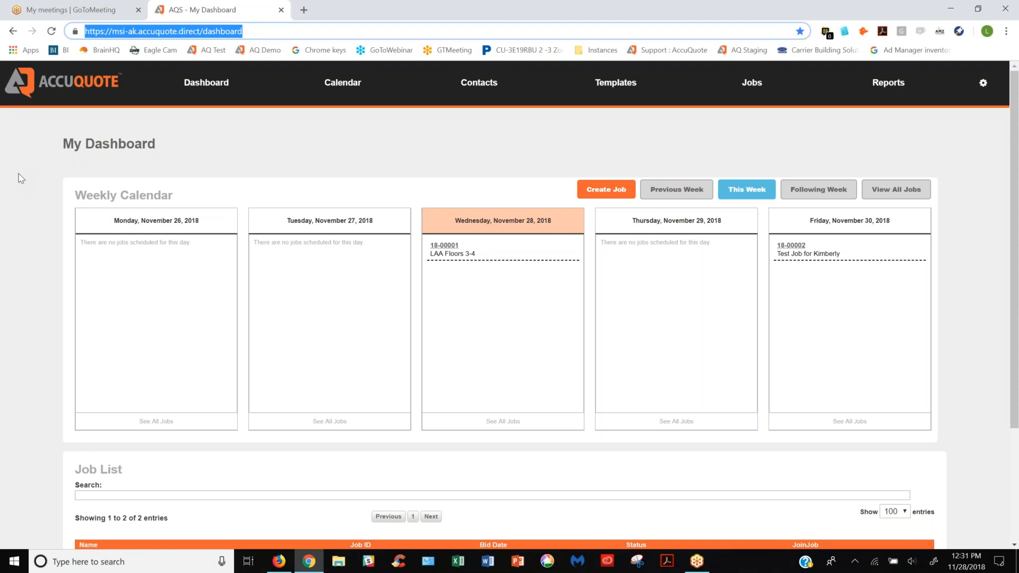
pyautogui.click(261, 147)
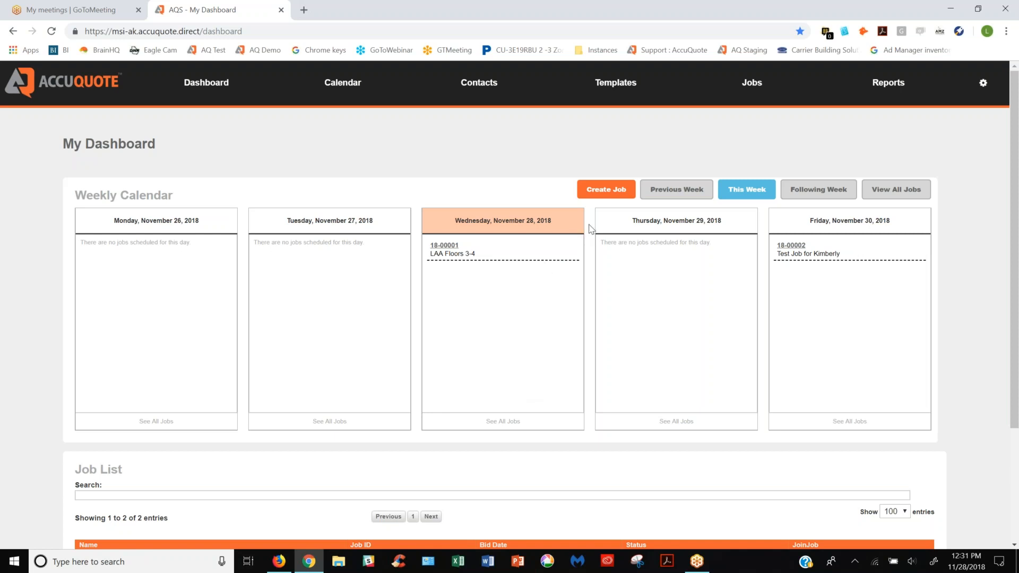
# Start a new job and name it "Test Job for MSI"
pyautogui.click(606, 191)
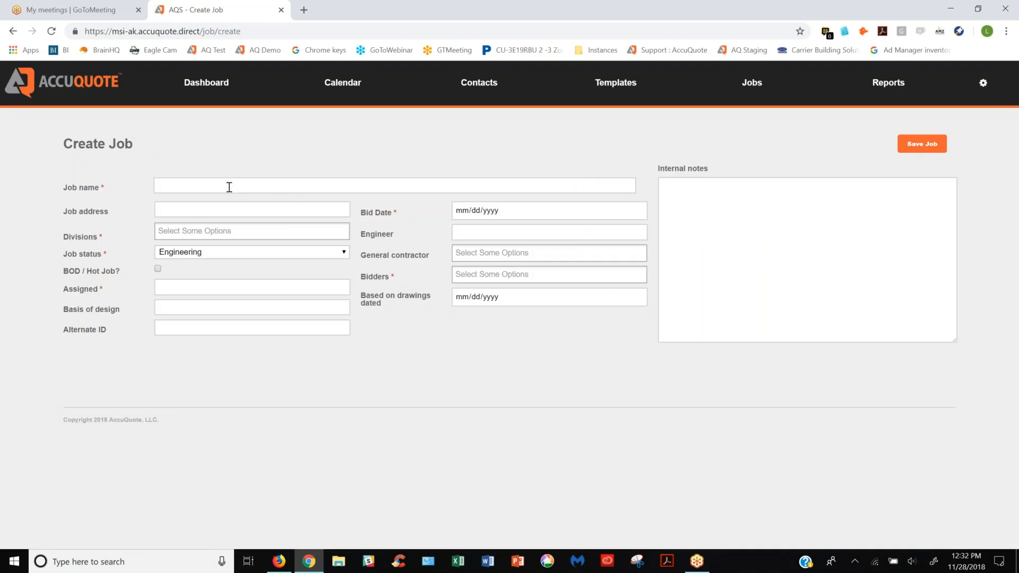
pyautogui.click(229, 187)
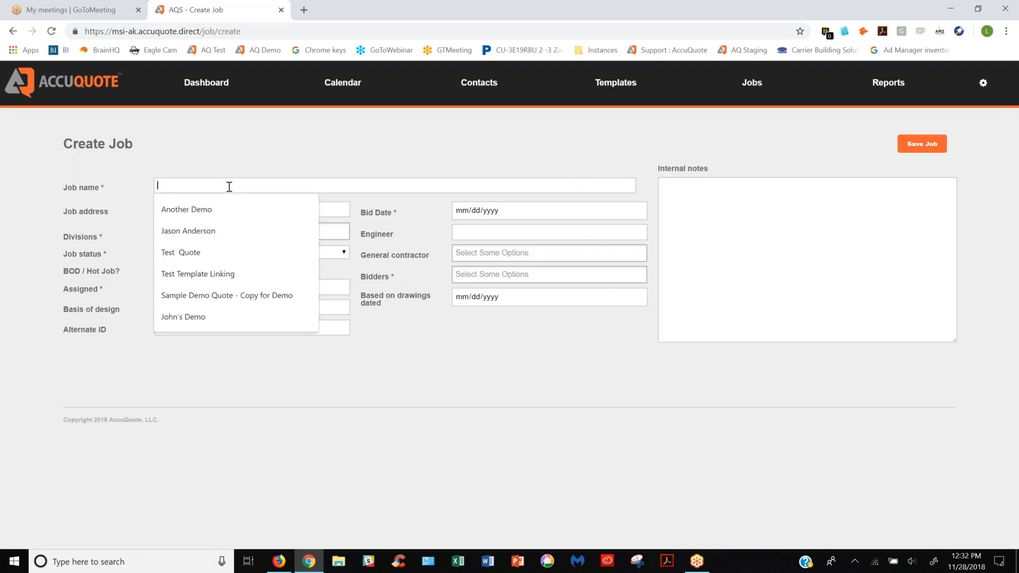
pyautogui.write('Test Jo')
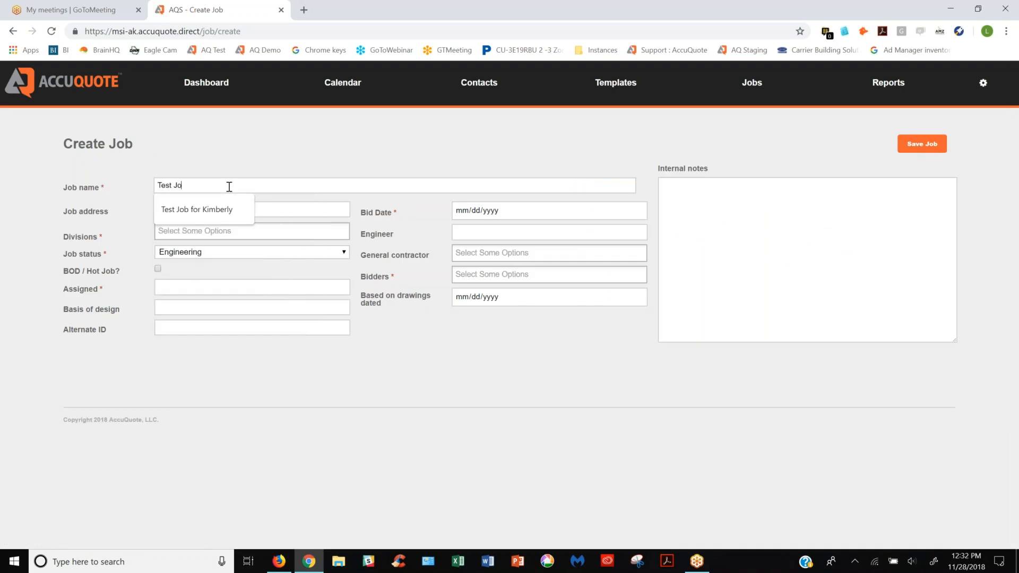
pyautogui.write('b for MSI')
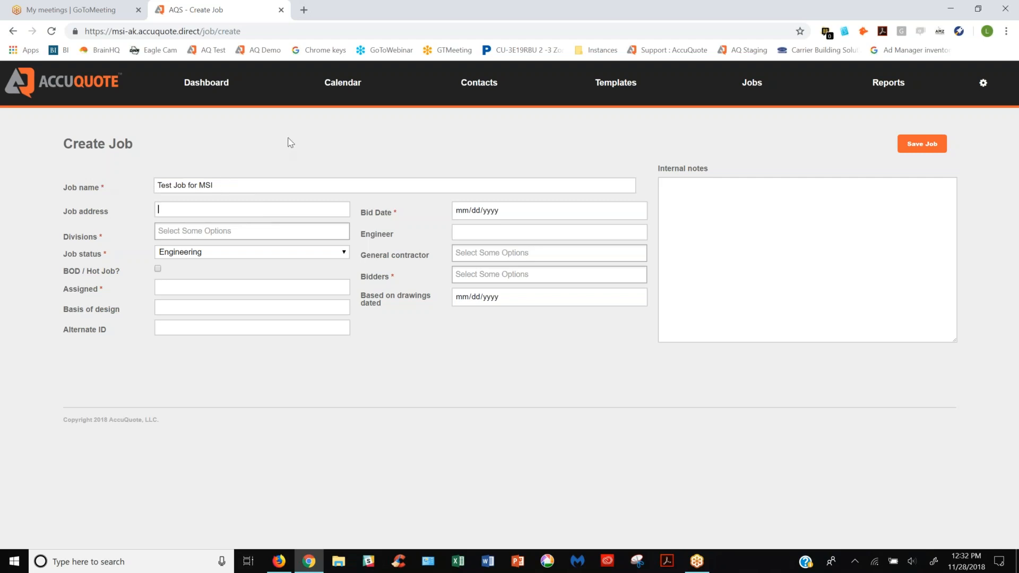
# Assign the job to the Mechanical Solutions, Inc. division and set its status to Open
pyautogui.press('Tab')
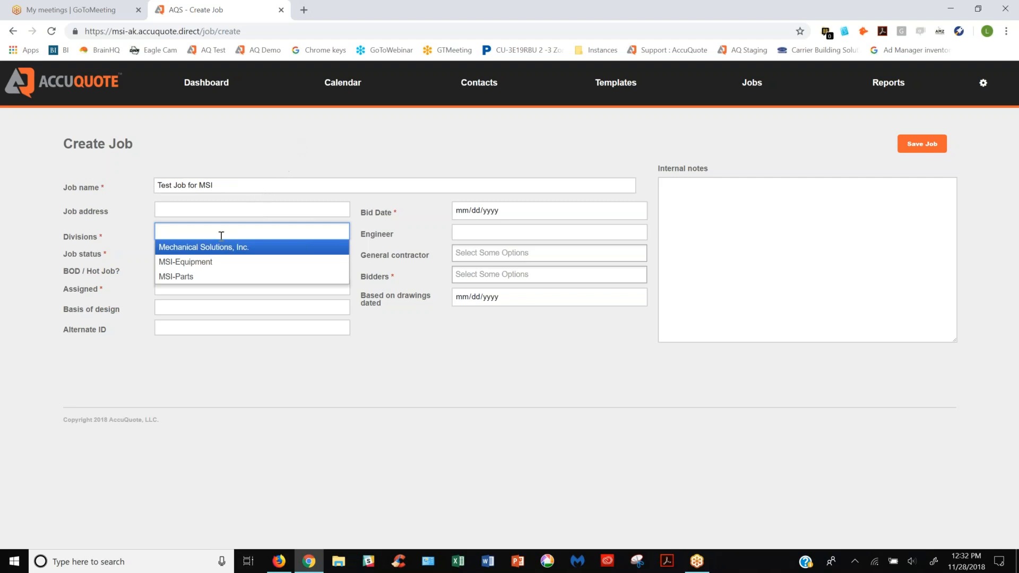
pyautogui.click(207, 248)
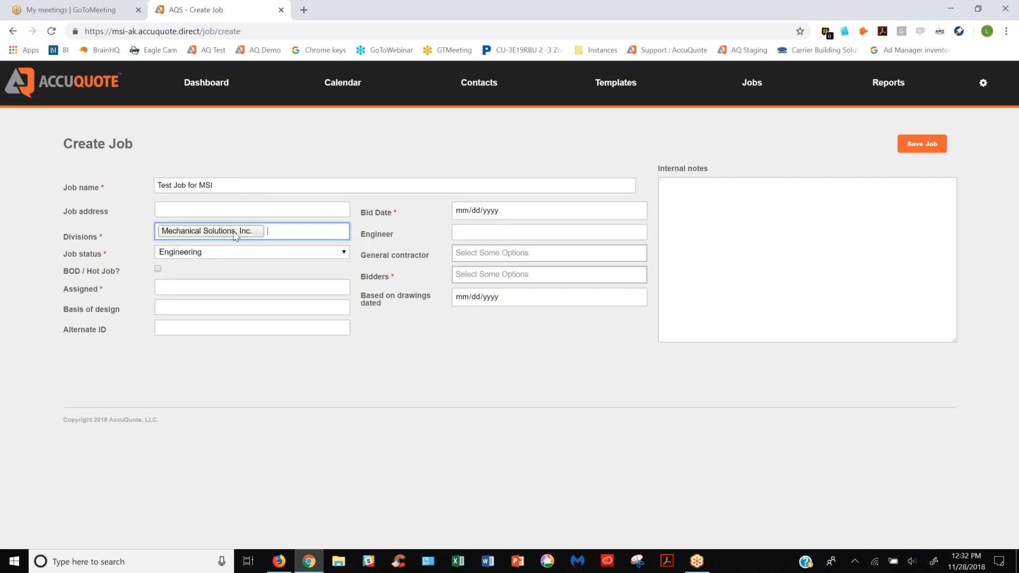
pyautogui.click(219, 253)
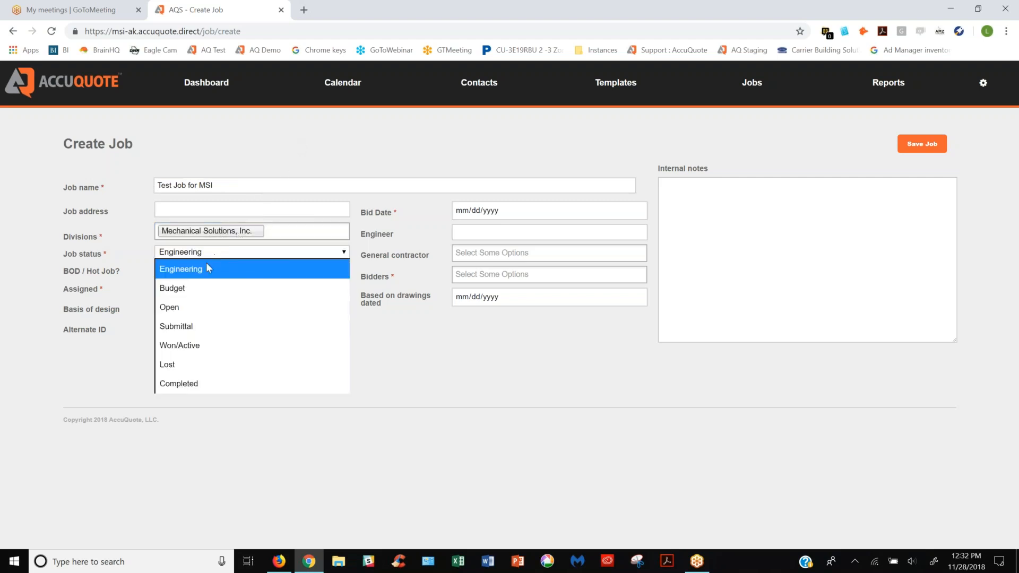
pyautogui.click(190, 308)
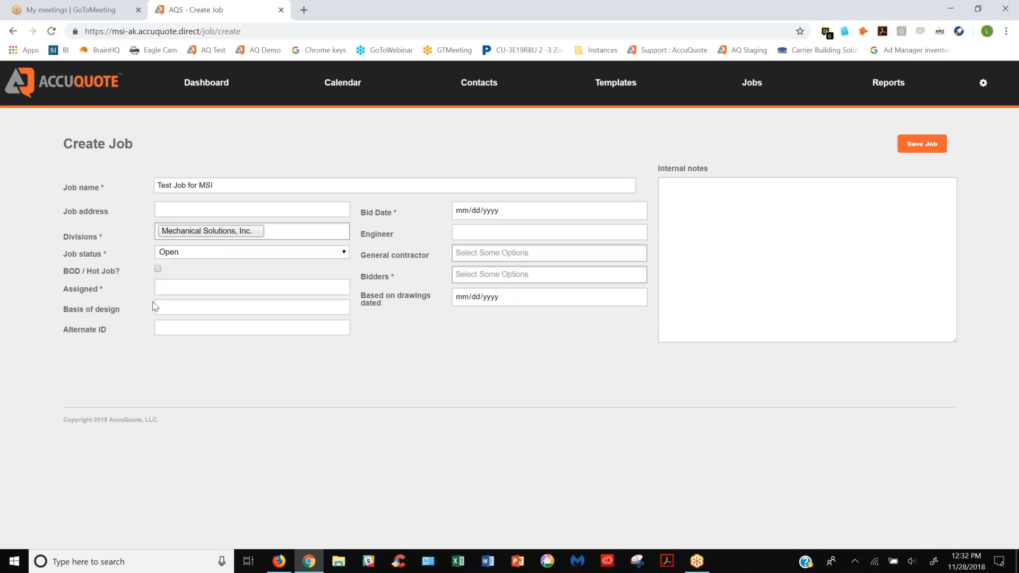
# Enter the responsible person's first name as the job's assignee
pyautogui.click(169, 287)
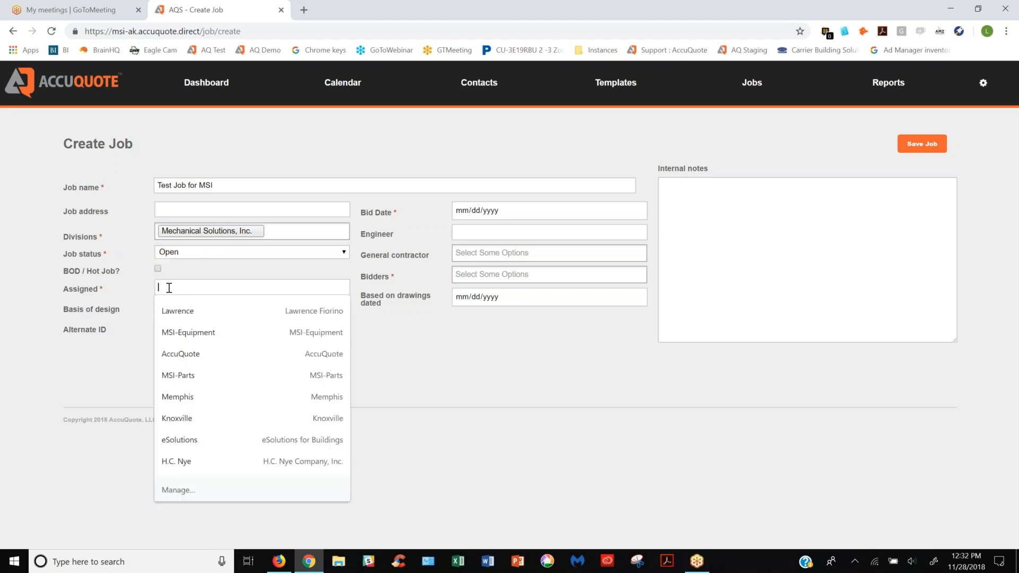
pyautogui.write('Kimberly')
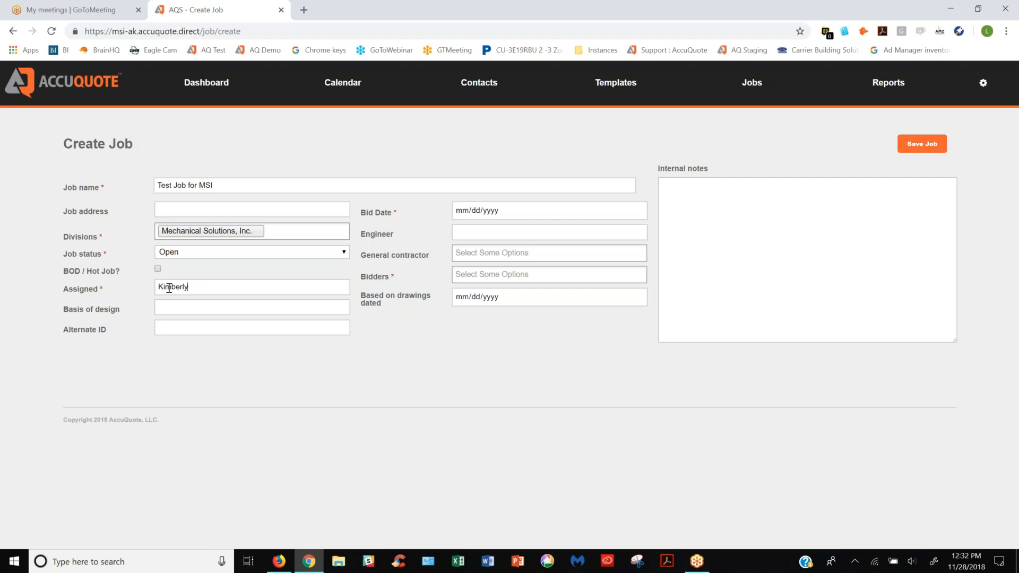
# Set the job's bid date to 11/28/2018 and choose All Bidders as its bidders
pyautogui.click(499, 212)
pyautogui.click(516, 310)
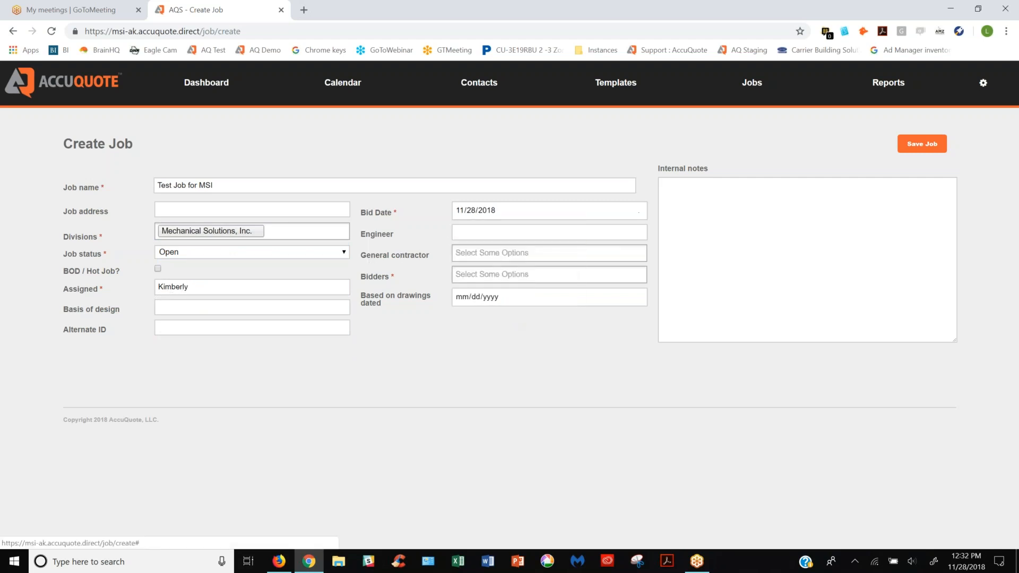
pyautogui.click(479, 274)
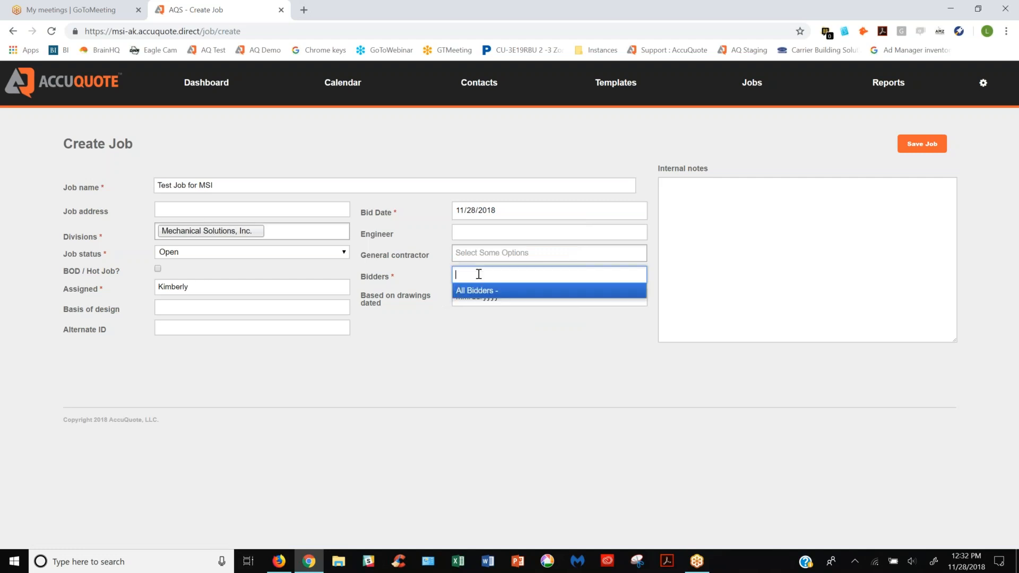
pyautogui.click(477, 292)
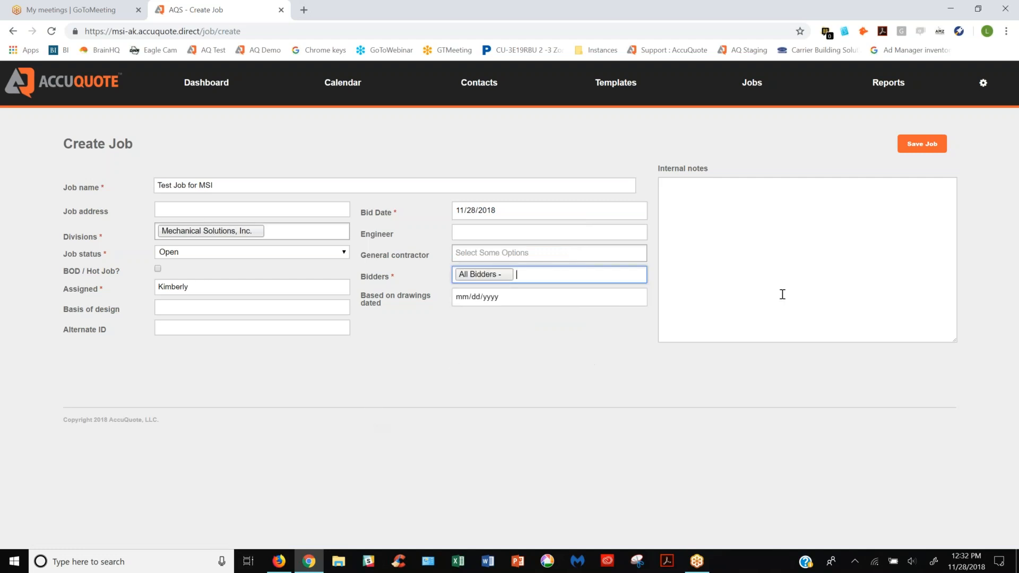
# Add the internal note "This is a sample quote" and save the new job
pyautogui.click(701, 194)
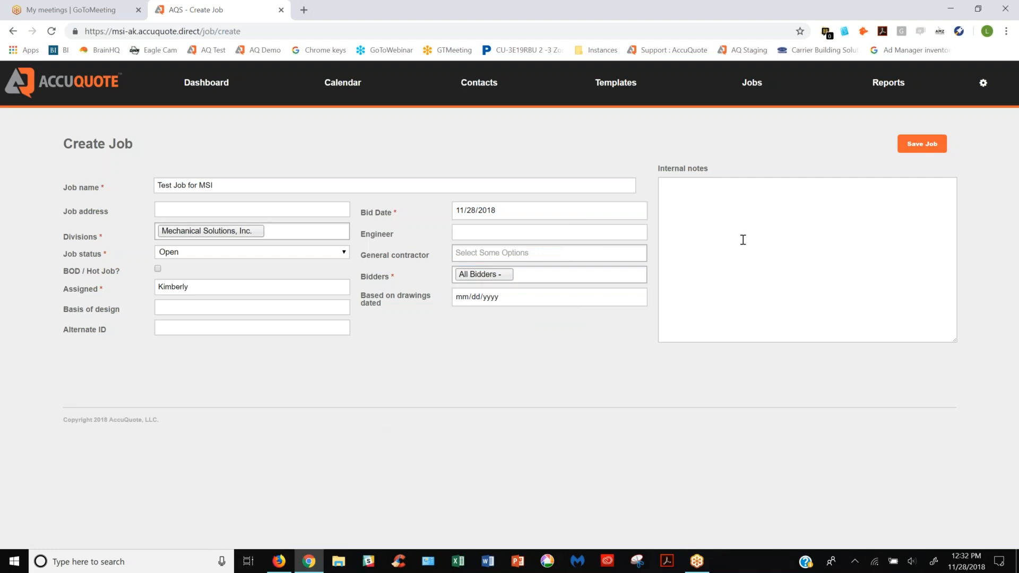
pyautogui.write('This is a sample quote')
pyautogui.click(923, 147)
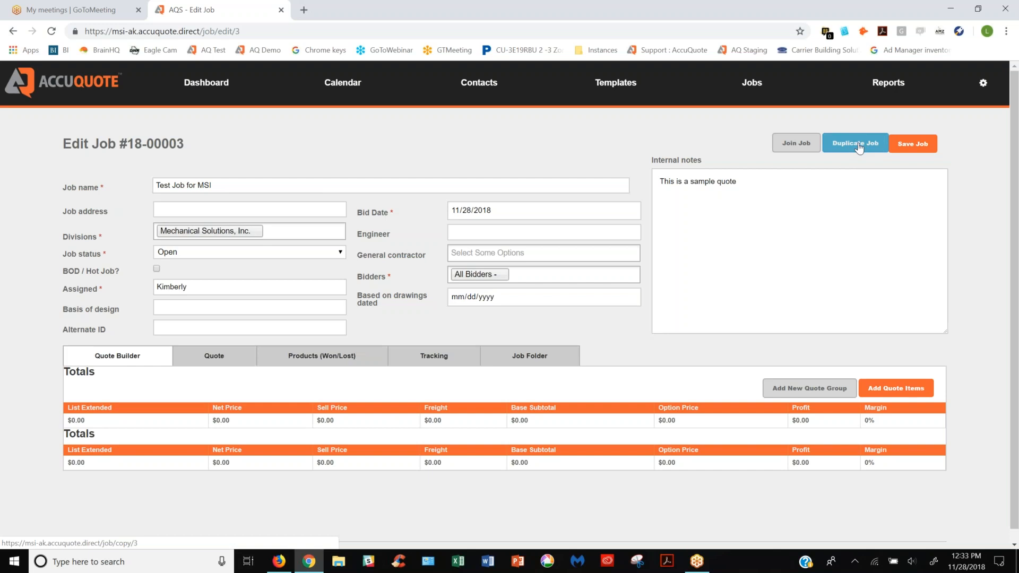
# Join the saved job and start a new quote group named "Quote Group 1"
pyautogui.click(794, 149)
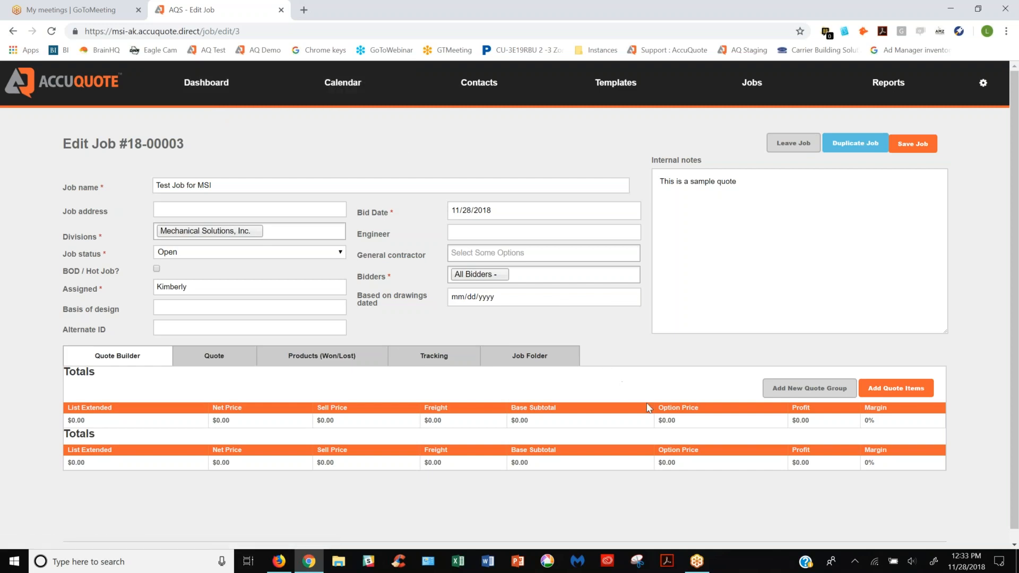
pyautogui.click(788, 393)
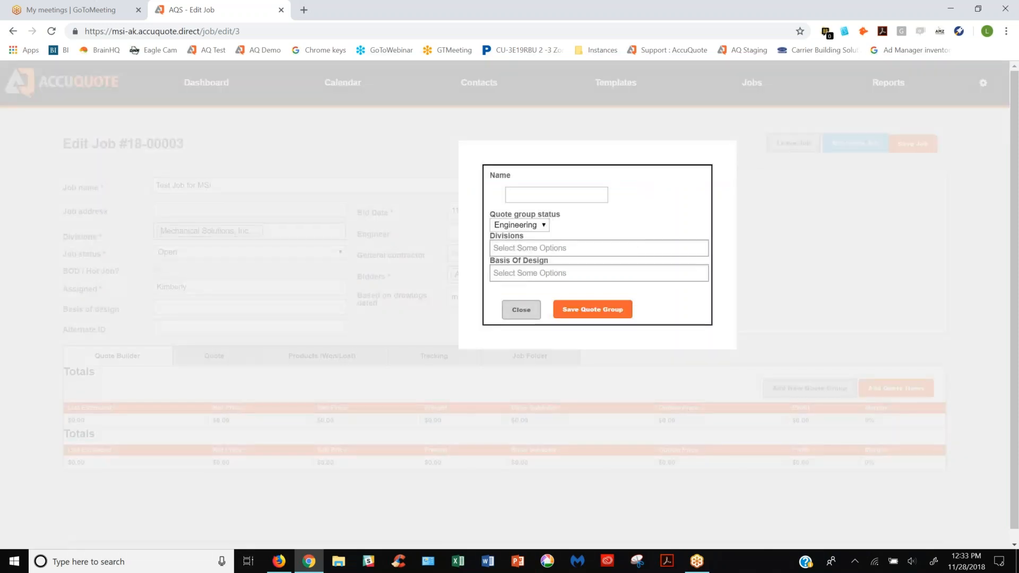
pyautogui.click(527, 195)
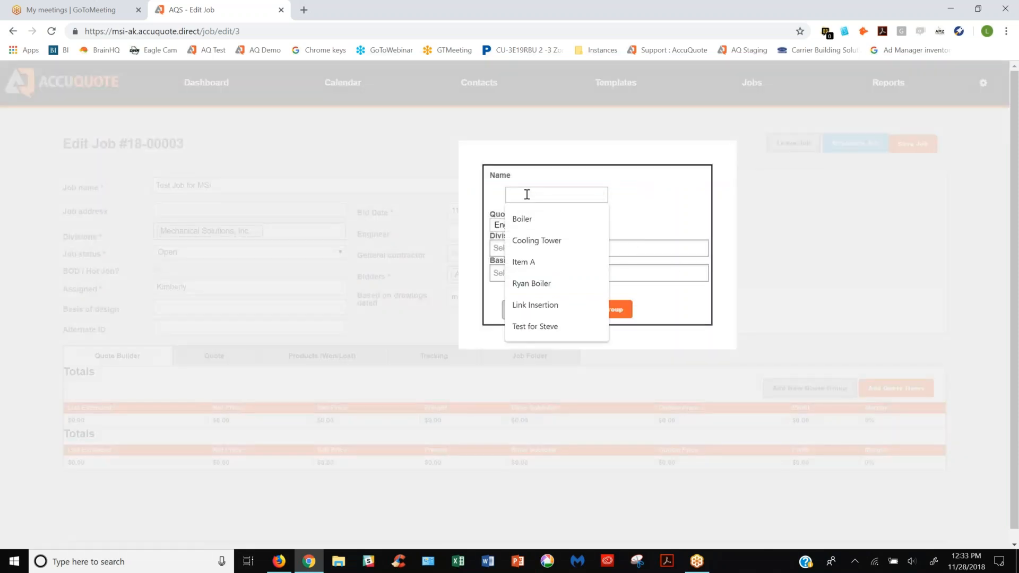
pyautogui.write('Quote G')
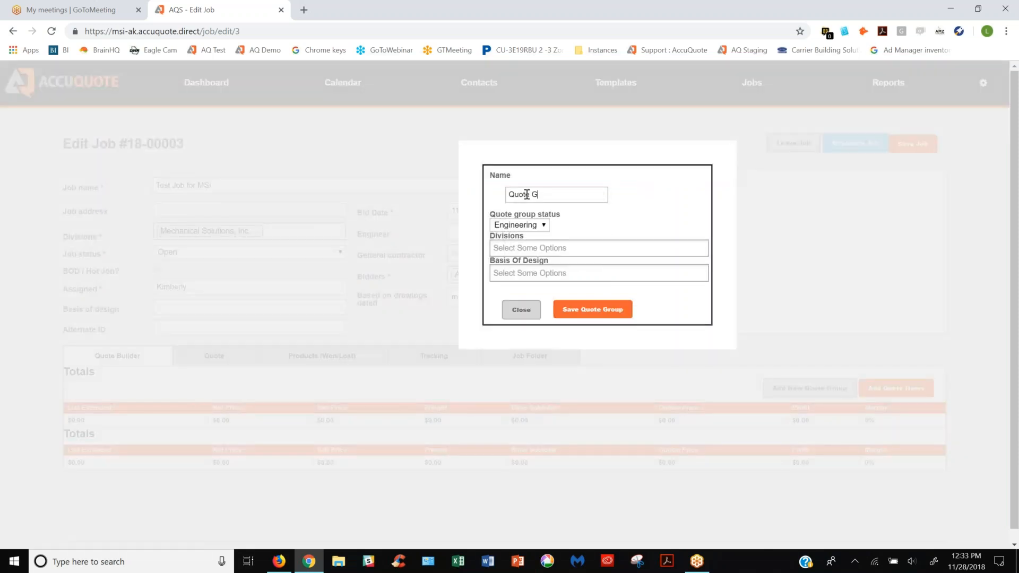
pyautogui.write('roupu')
pyautogui.write('1')
# Give the quote group Open status, the Mechanical Solutions, Inc. division and AAon as basis of design, and save it
pyautogui.click(515, 227)
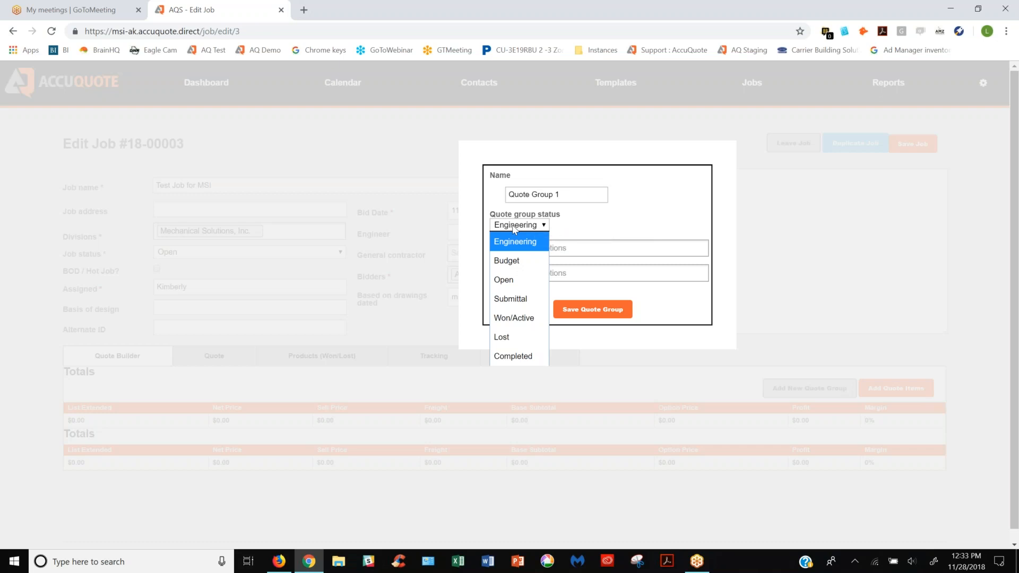
pyautogui.click(513, 279)
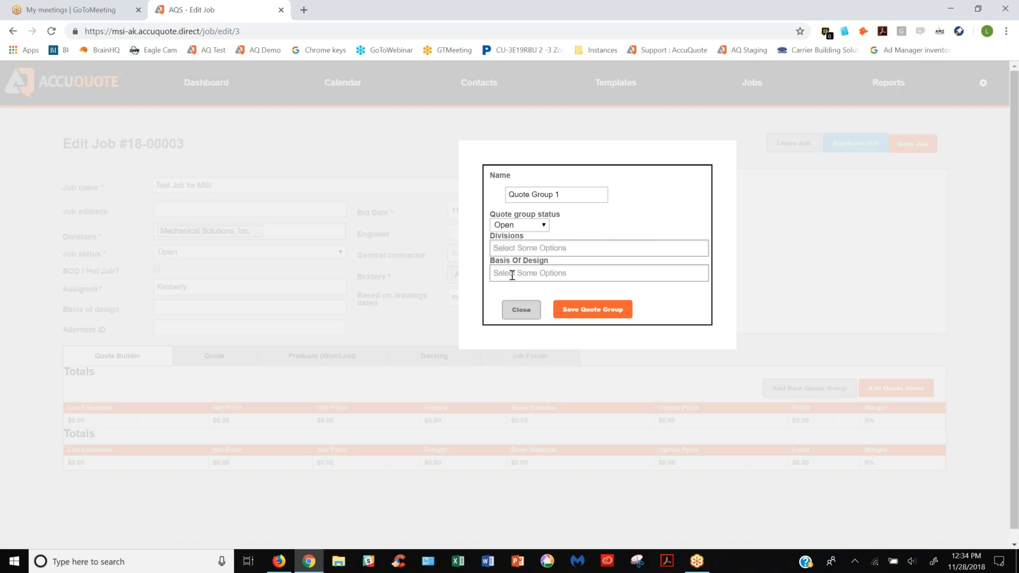
pyautogui.click(513, 248)
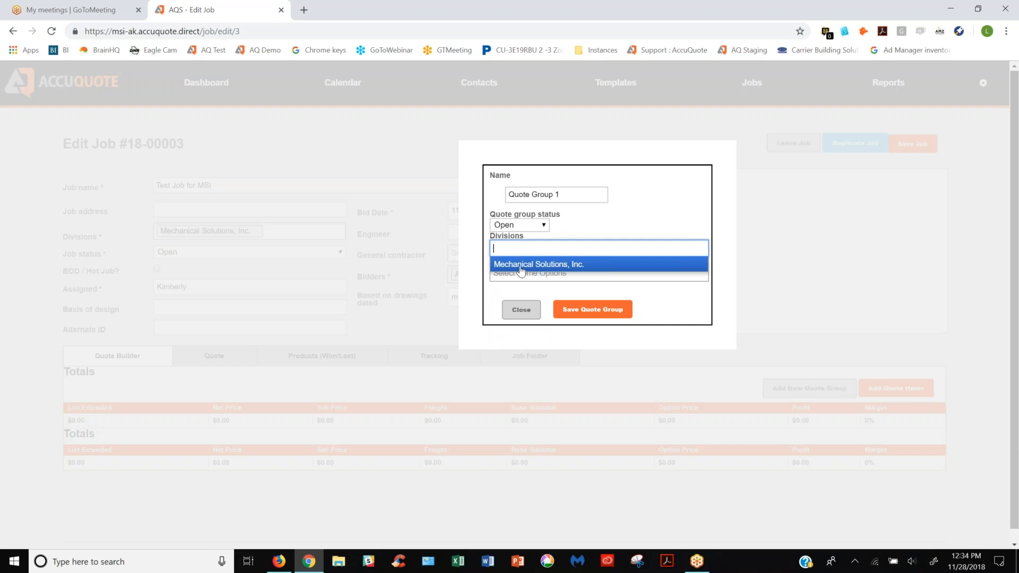
pyautogui.click(520, 271)
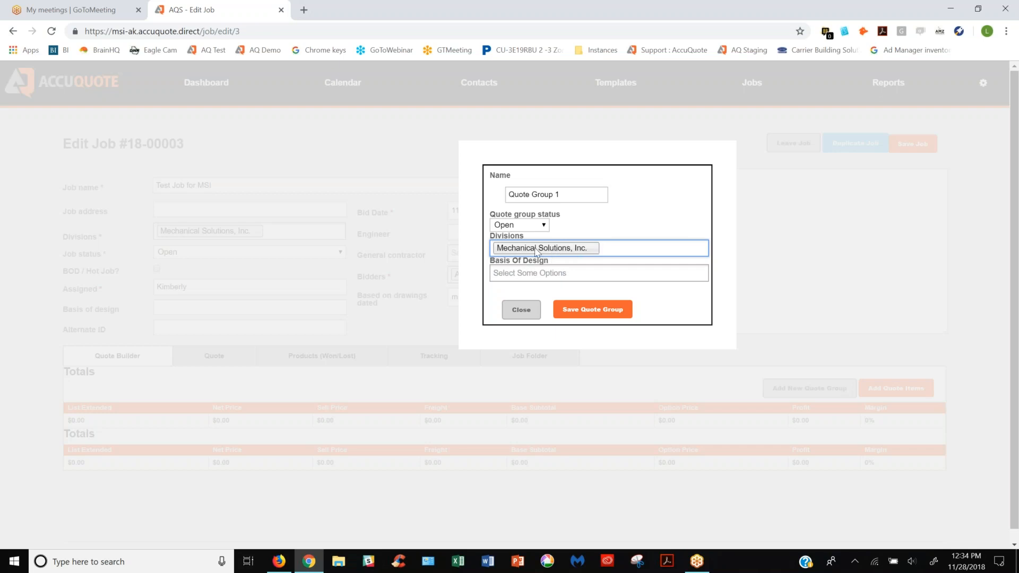
pyautogui.click(528, 273)
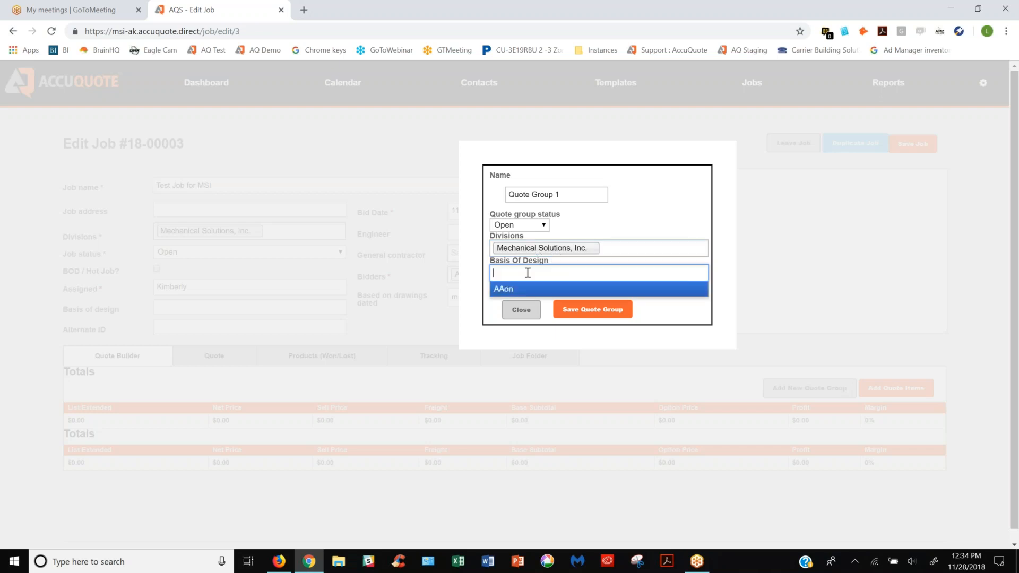
pyautogui.click(506, 290)
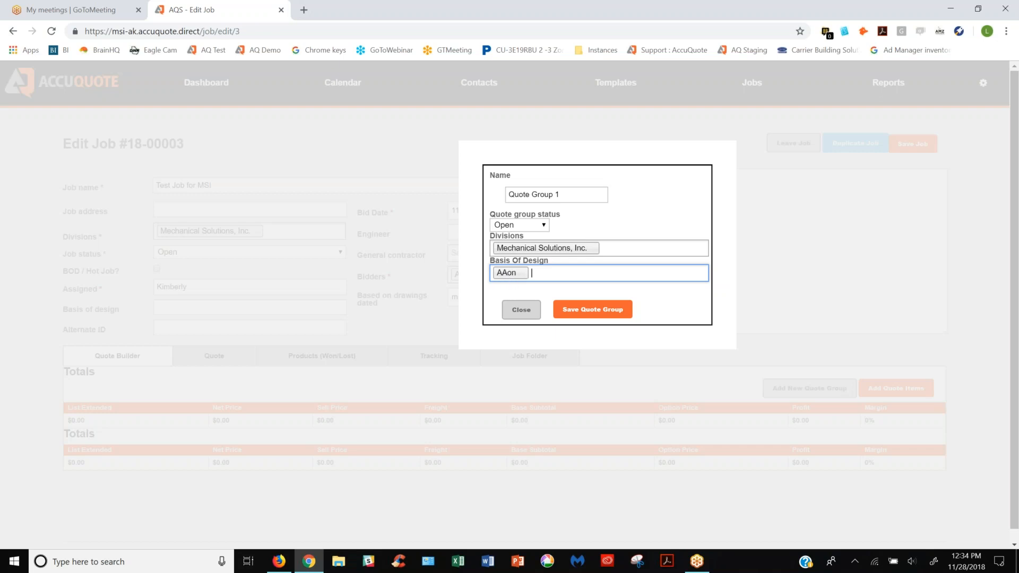
pyautogui.click(587, 311)
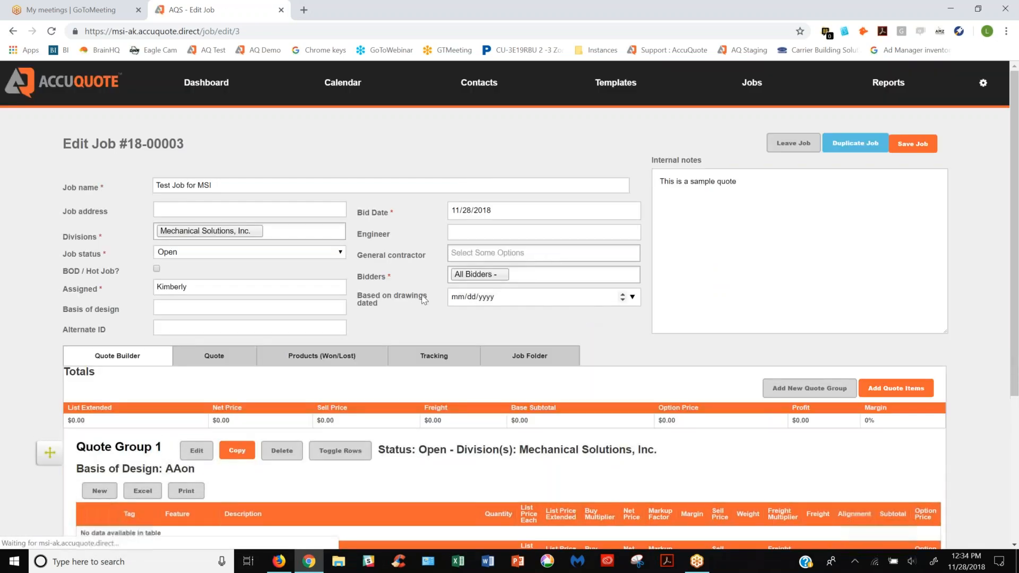
# Start a new quote item from the template "AAon Packaged Rooftop Units - All In Equipment Line", searching for "aa"
pyautogui.scroll(-4, 419, 367)
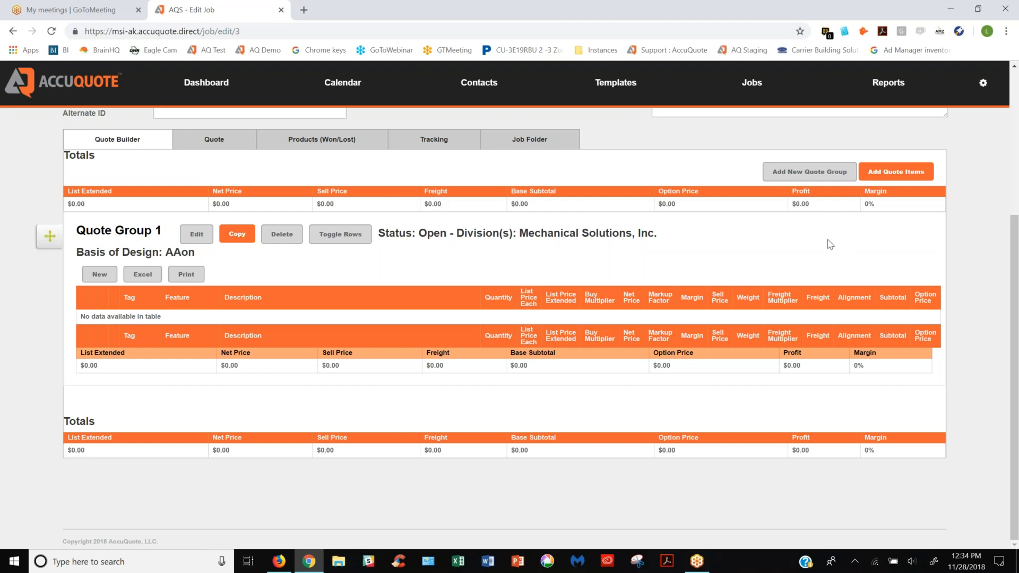
pyautogui.click(895, 178)
pyautogui.write('aa')
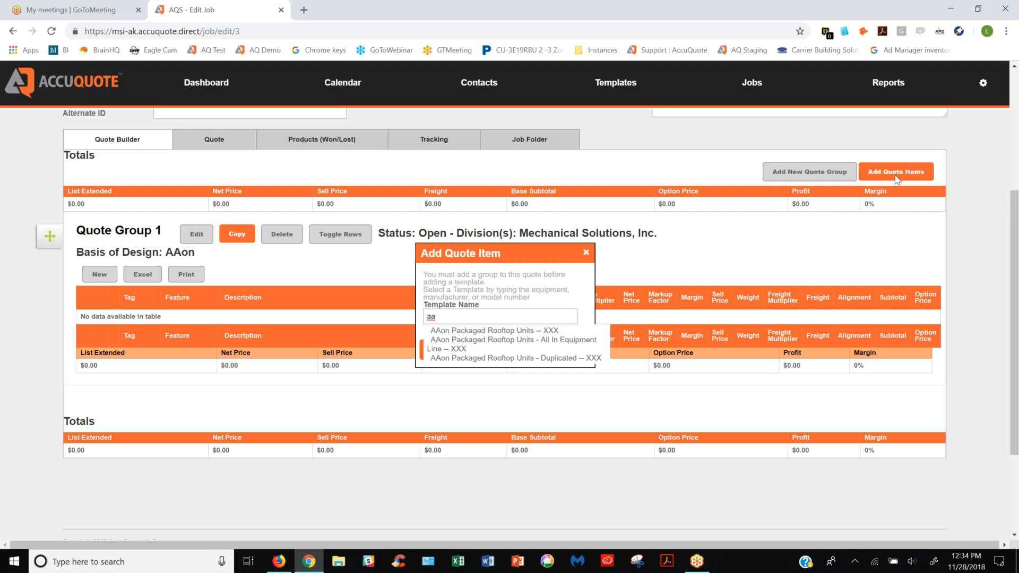
pyautogui.click(455, 343)
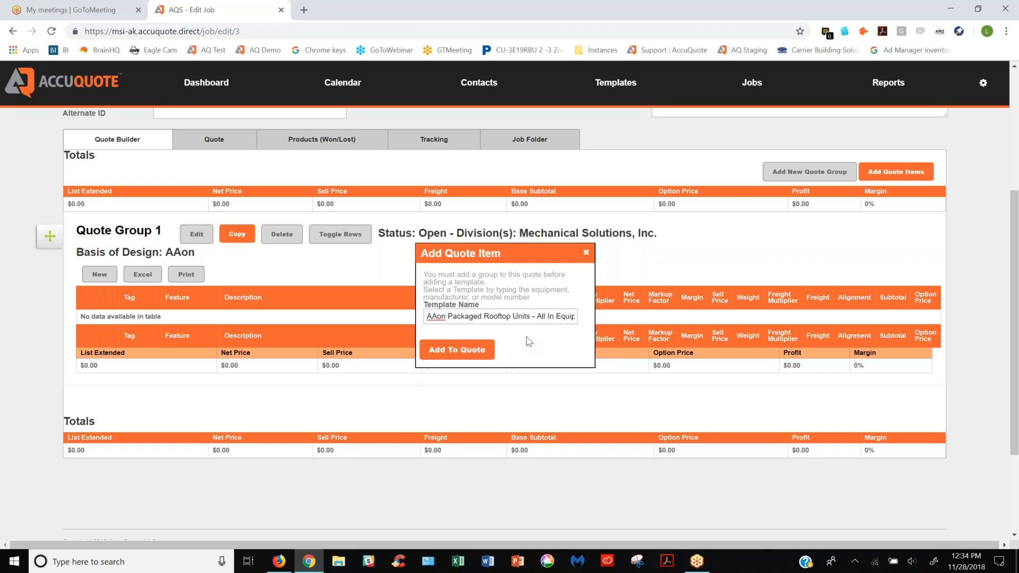
pyautogui.click(460, 350)
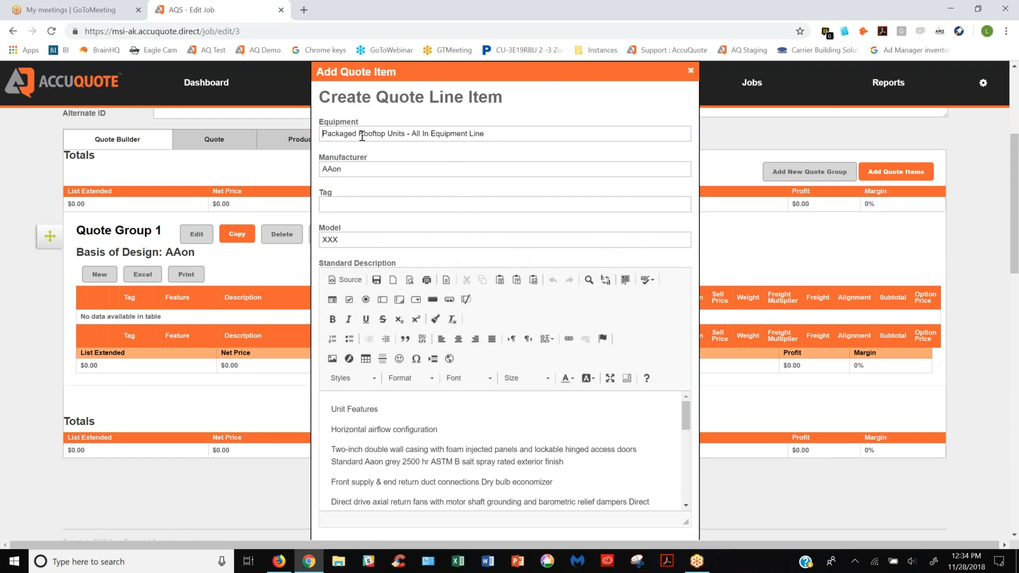
# Review the AAon packaged rooftop unit's description and insert it as a line item in Quote Group 1
pyautogui.scroll(-2, 507, 205)
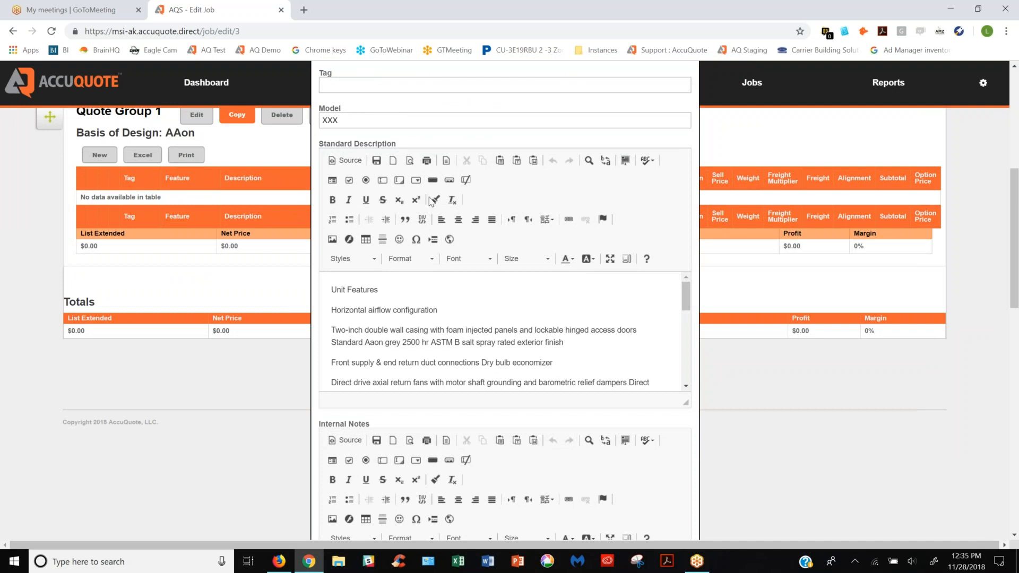
pyautogui.scroll(-4, 432, 207)
pyautogui.scroll(-6, 432, 219)
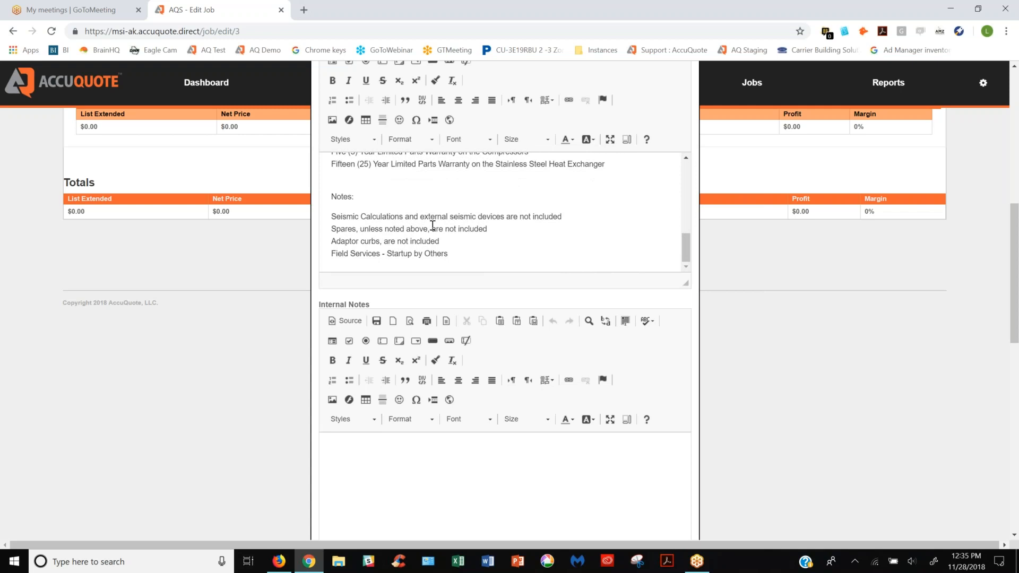
pyautogui.scroll(-3, 482, 227)
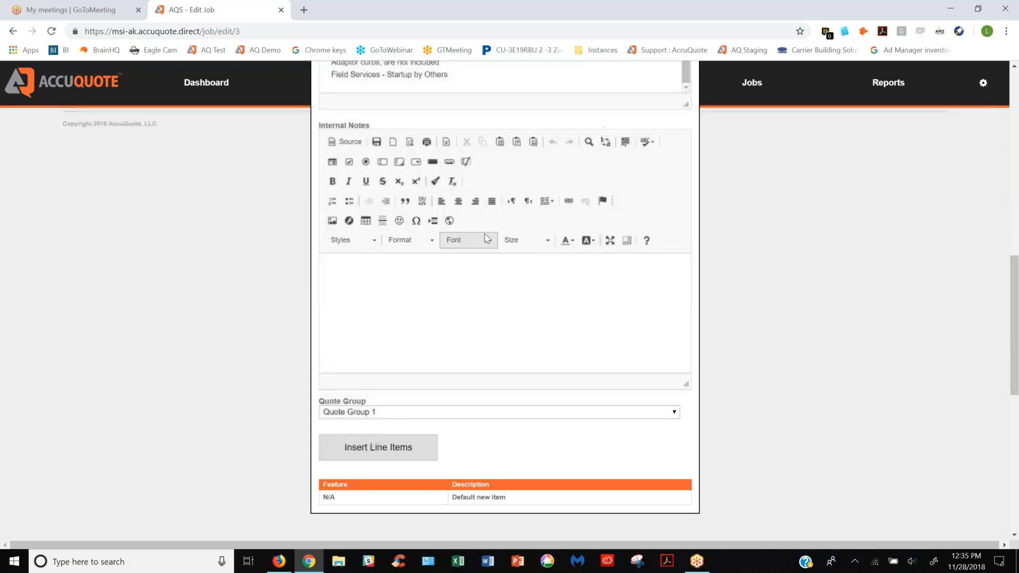
pyautogui.scroll(-2, 484, 235)
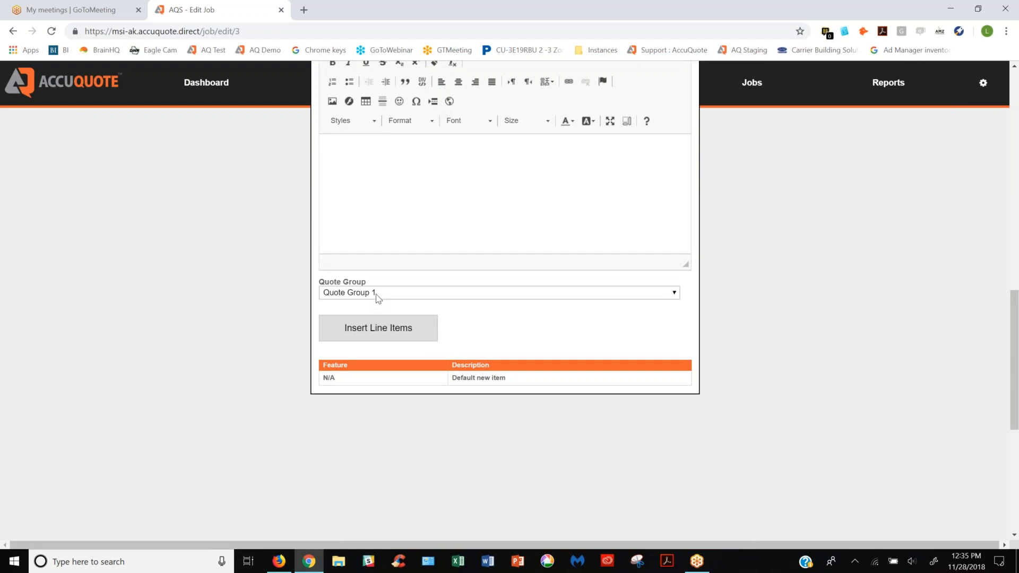
pyautogui.click(415, 294)
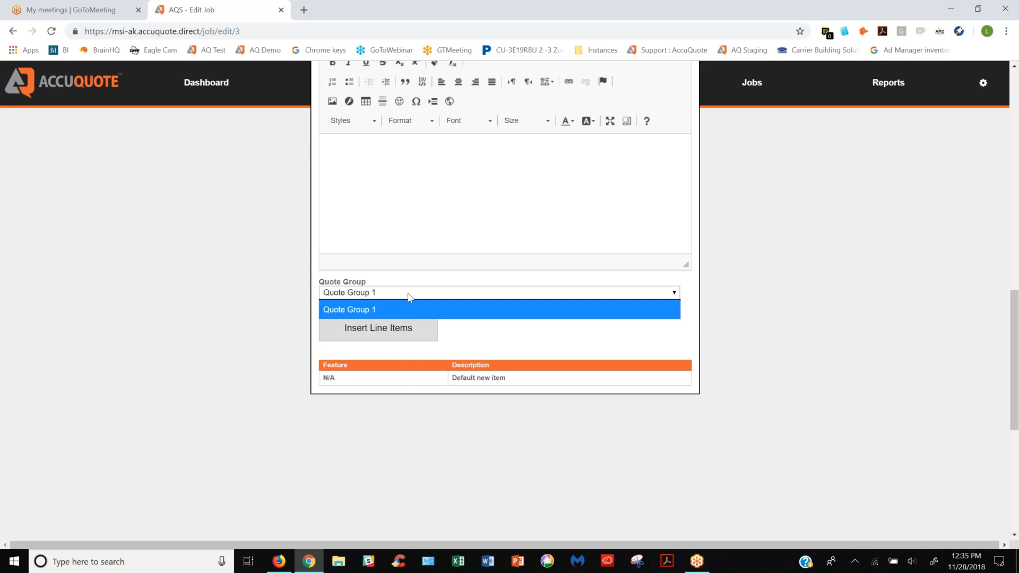
pyautogui.click(360, 294)
pyautogui.click(375, 326)
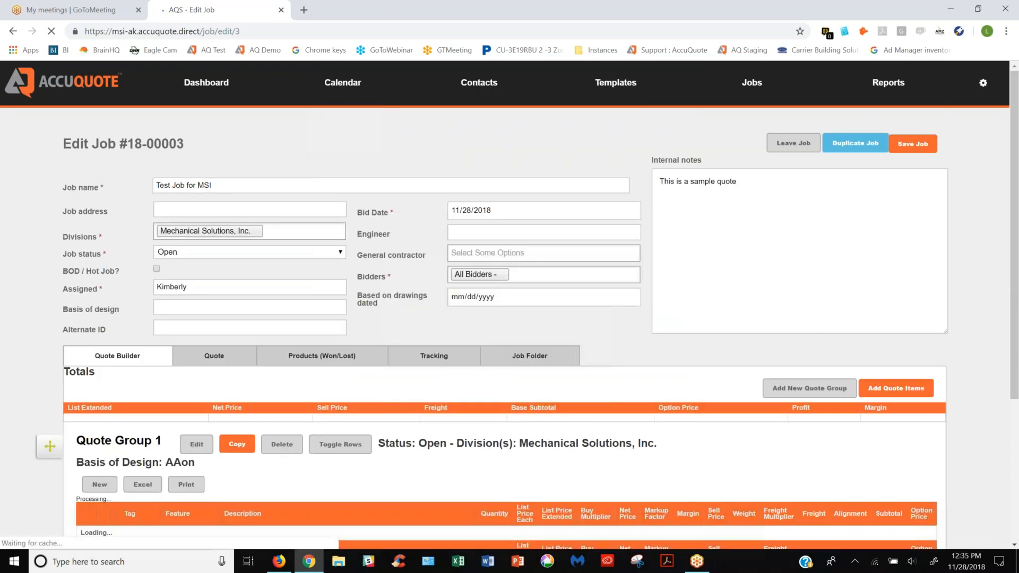
# Set the rooftop unit line item's quantity to 1 and its list price each to 125000
pyautogui.scroll(2, 449, 319)
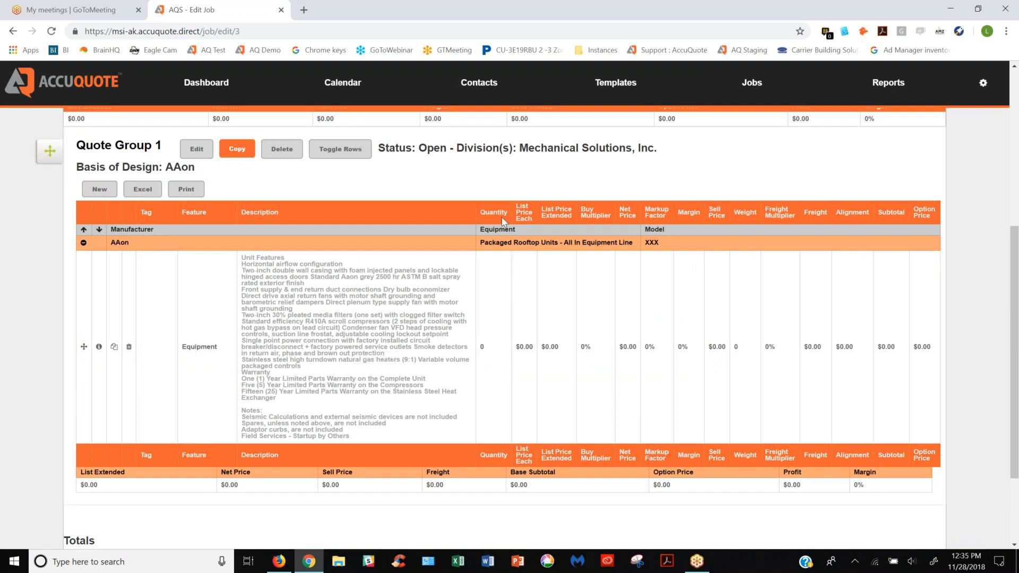
pyautogui.click(483, 346)
pyautogui.write('1')
pyautogui.press('Tab')
pyautogui.click(527, 344)
pyautogui.write('125')
pyautogui.write('000')
pyautogui.press('Tab')
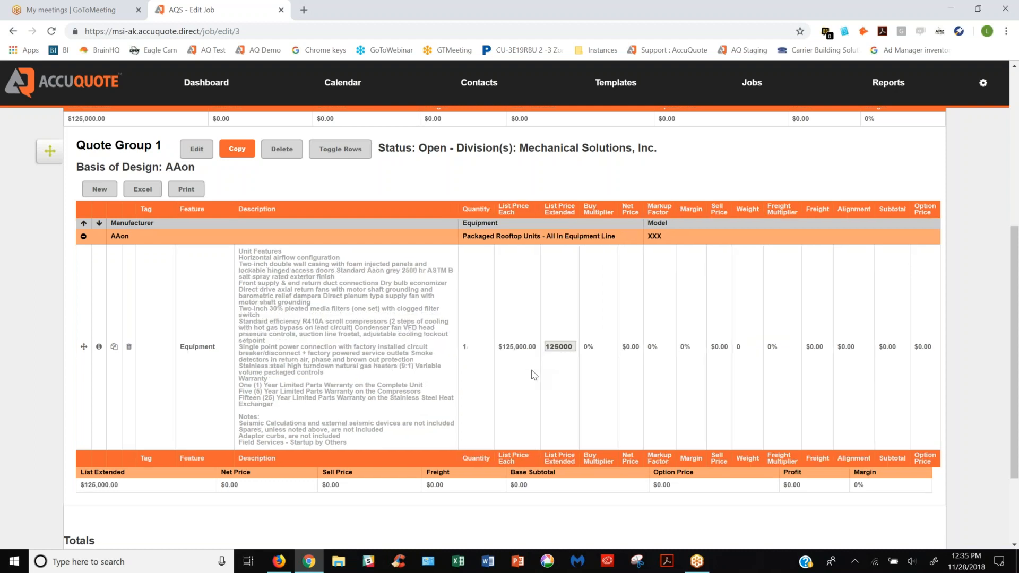
pyautogui.press('Tab')
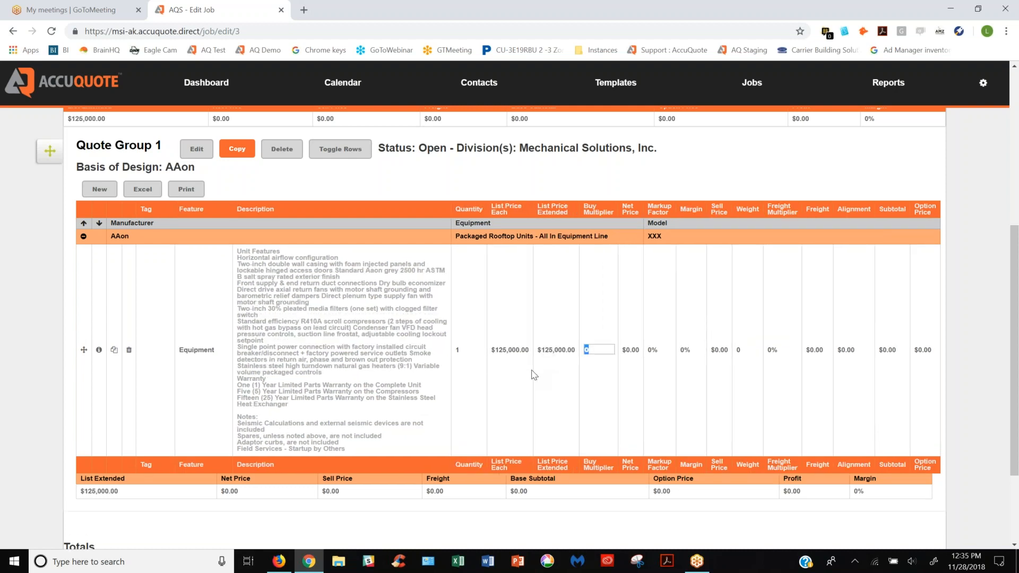
# Set the line item's buy multiplier to .55 and its margin to .8, leaving the markup factor to be calculated
pyautogui.write('.55')
pyautogui.press('Tab')
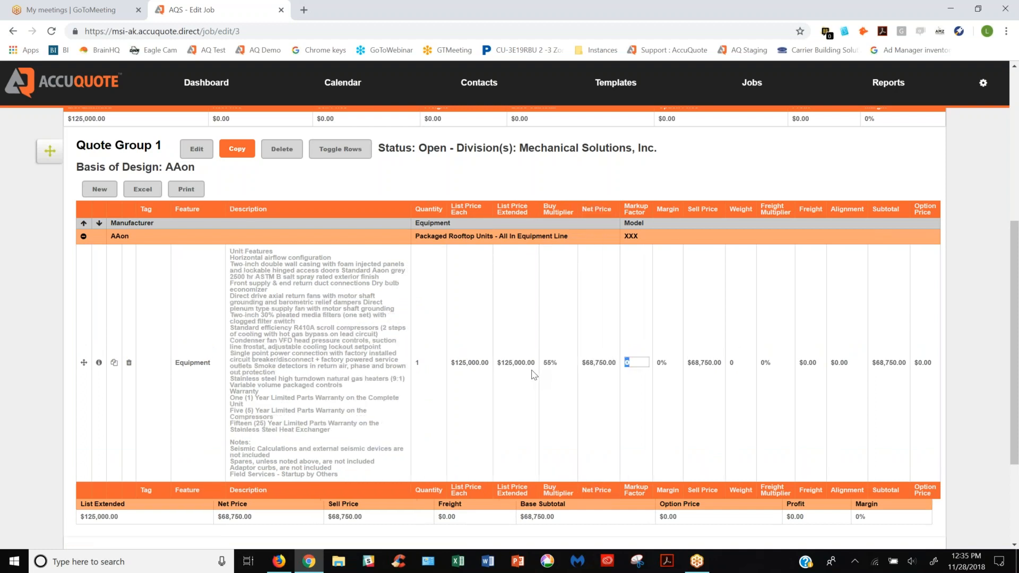
pyautogui.press('Tab')
pyautogui.write('.8')
pyautogui.press('Tab')
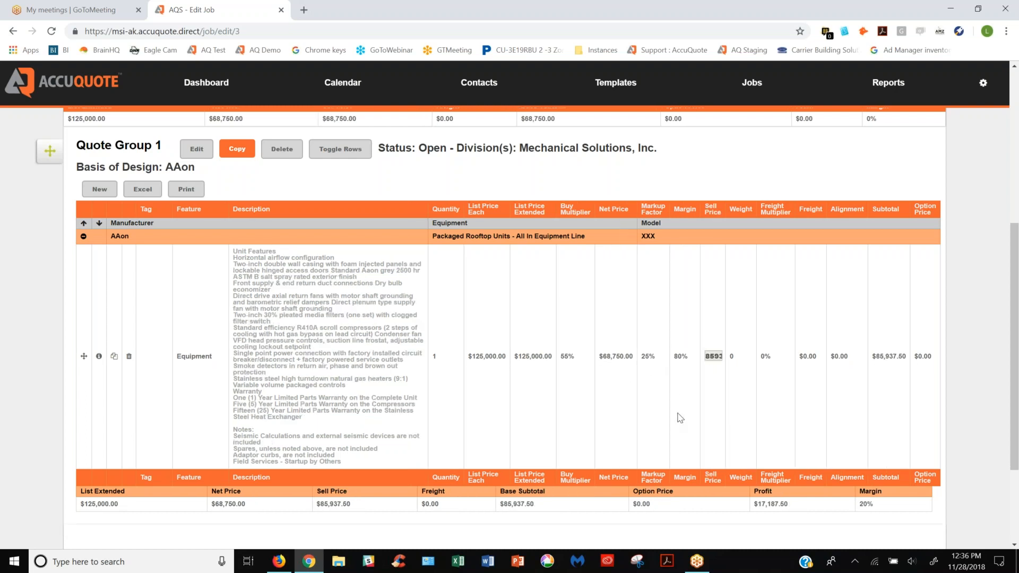
# Set the line item's weight to 1000 and its freight multiplier to .30
pyautogui.press('Tab')
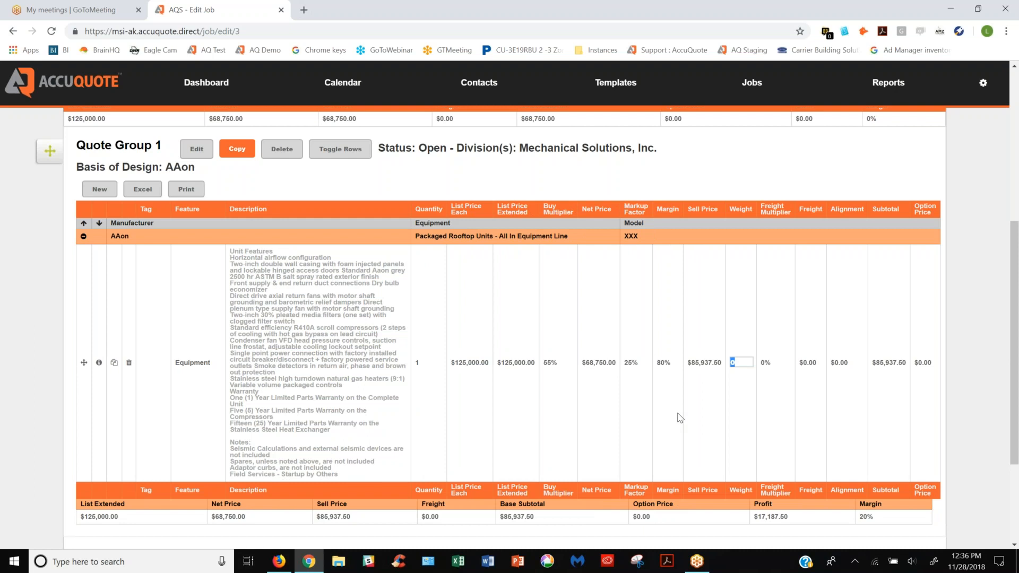
pyautogui.write('1000')
pyautogui.press('Tab')
pyautogui.write('.30')
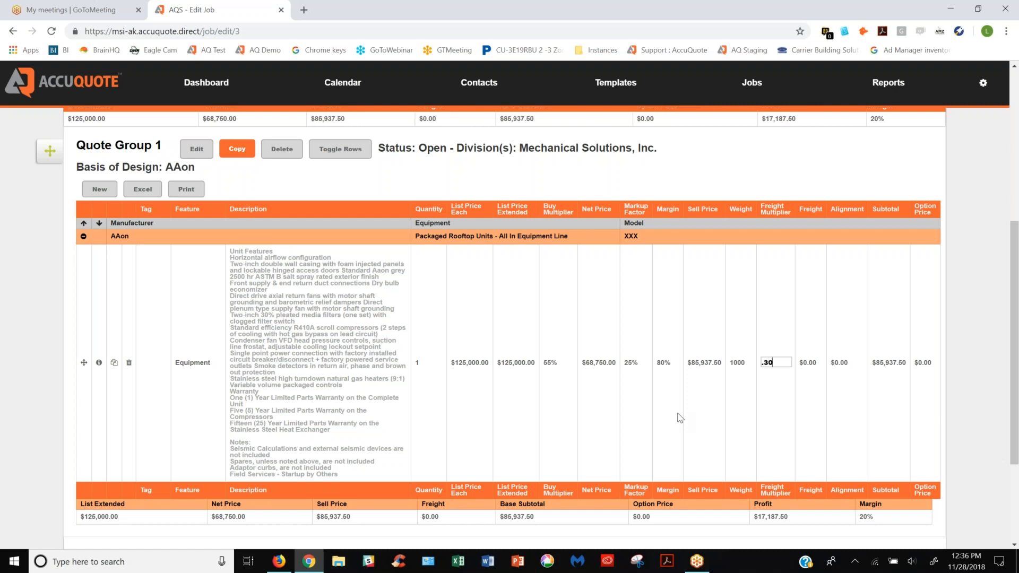
pyautogui.press('Tab')
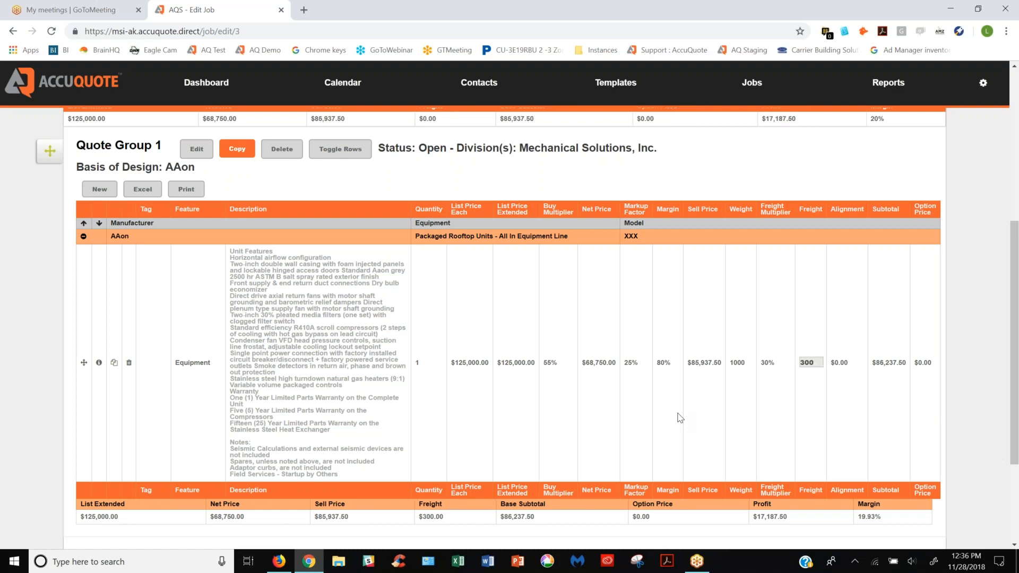
pyautogui.press('Tab')
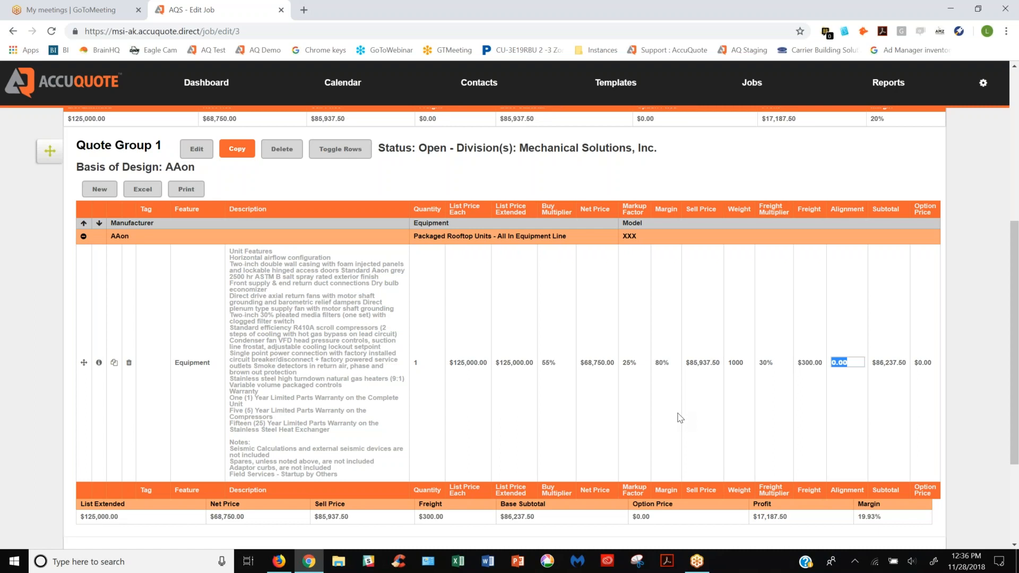
# Leave the line item's alignment amount as it is and save the job
pyautogui.press('Tab')
pyautogui.press('Tab')
pyautogui.scroll(5, 321, 362)
pyautogui.click(902, 148)
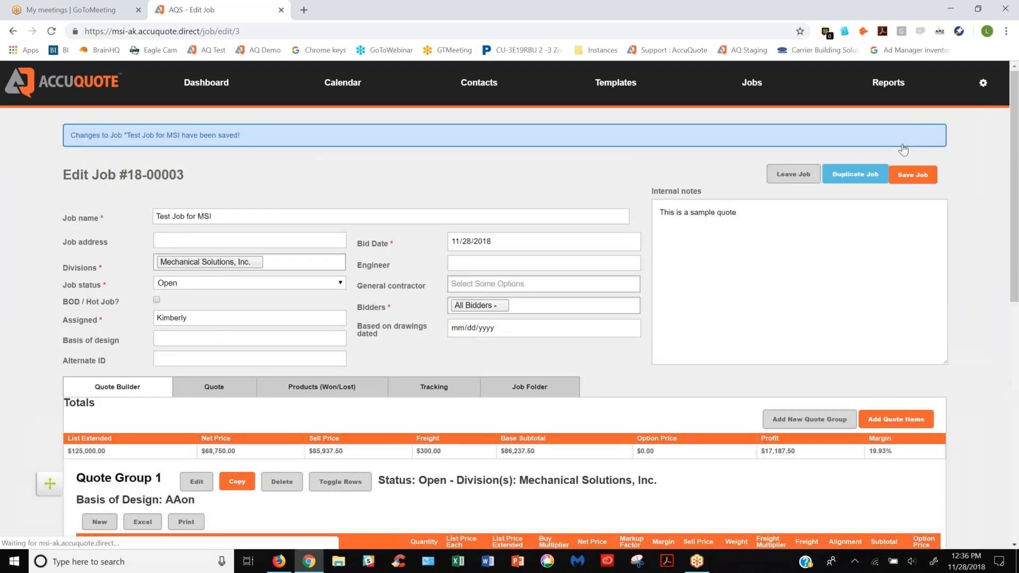
# Check the quote group and job totals, and start a new quote dated Wed, 28 Nov 2018 for All Bidders
pyautogui.scroll(-5, 371, 347)
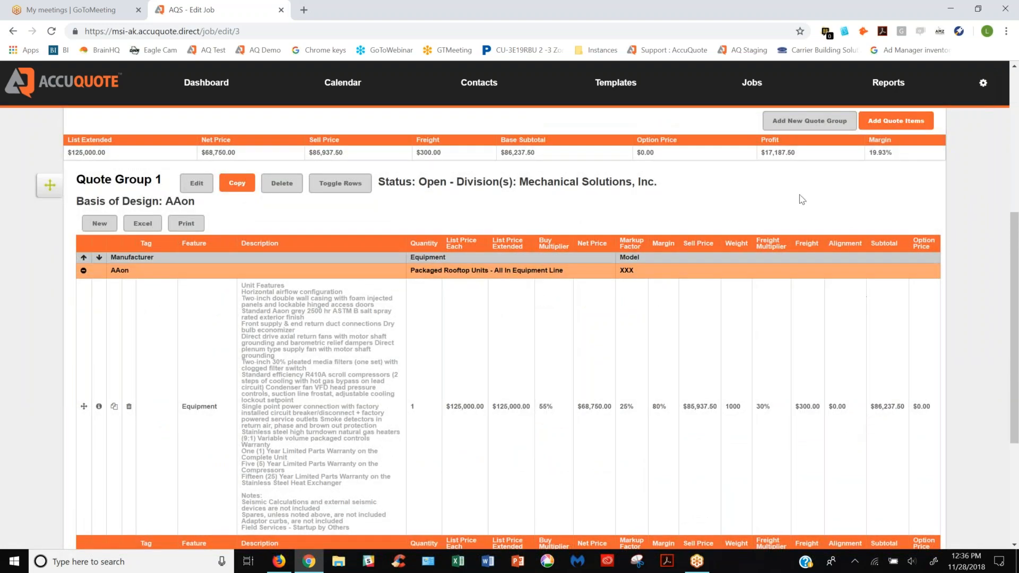
pyautogui.scroll(2, 697, 215)
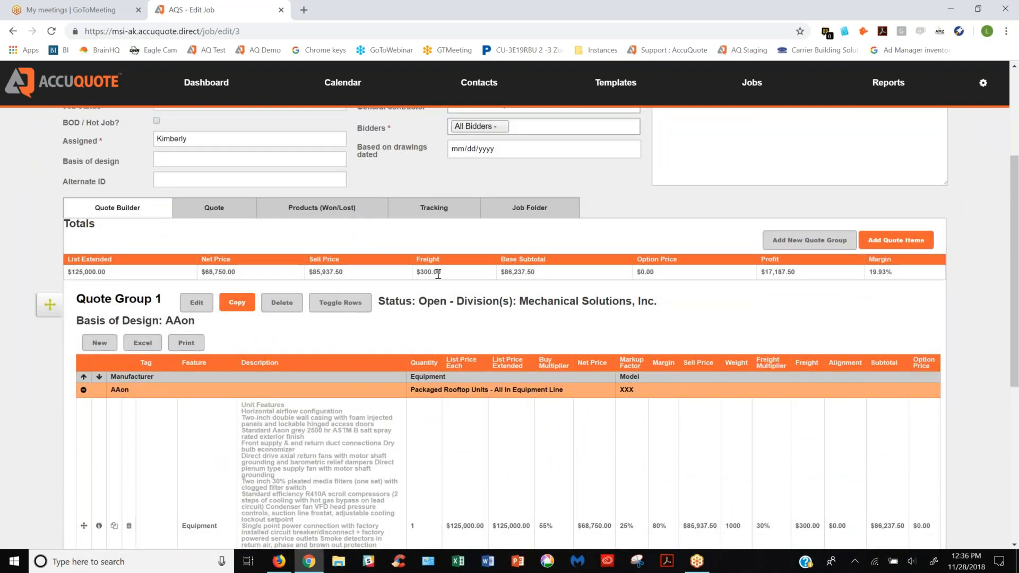
pyautogui.scroll(-4, 563, 375)
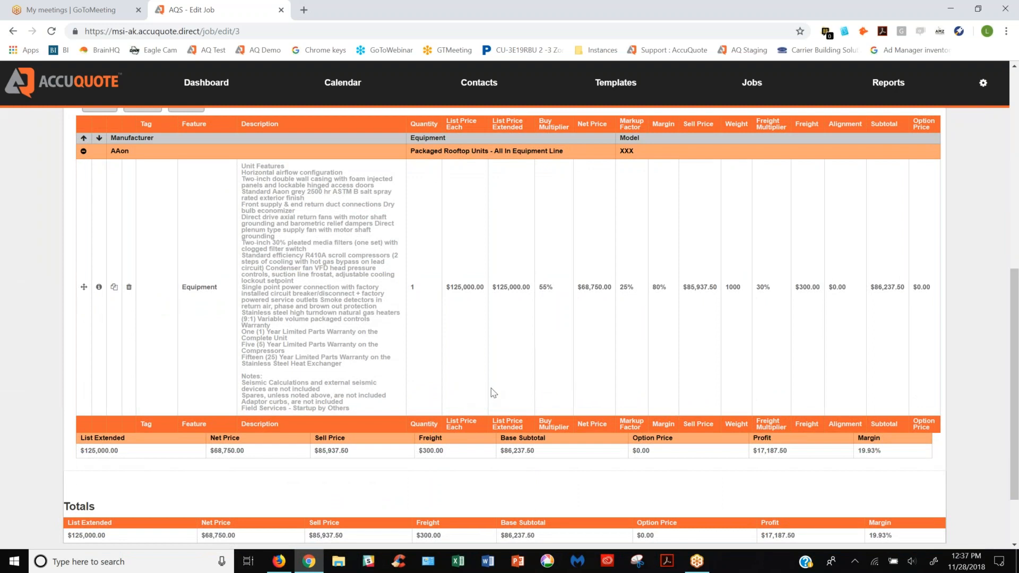
pyautogui.scroll(4, 491, 393)
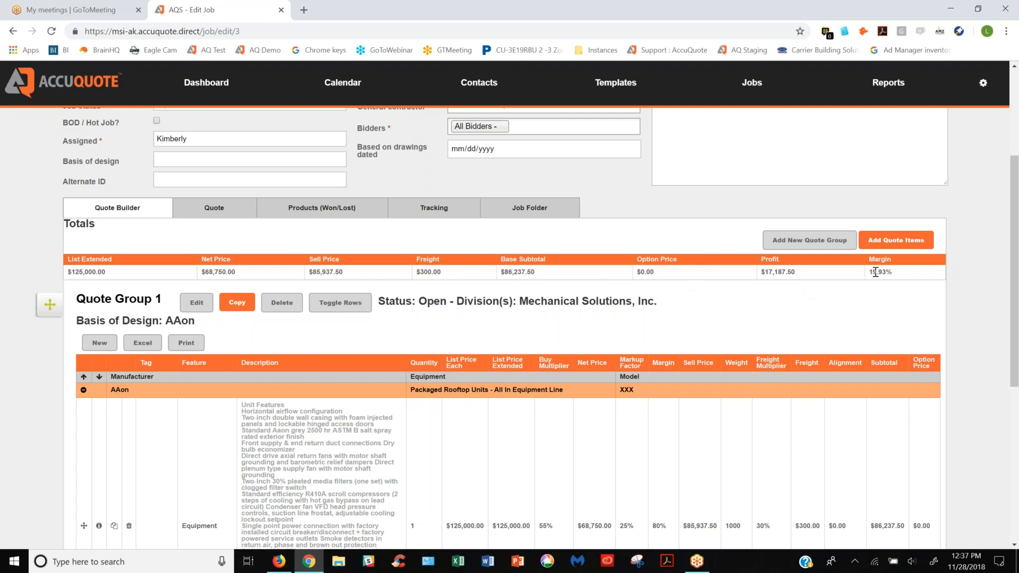
pyautogui.click(220, 213)
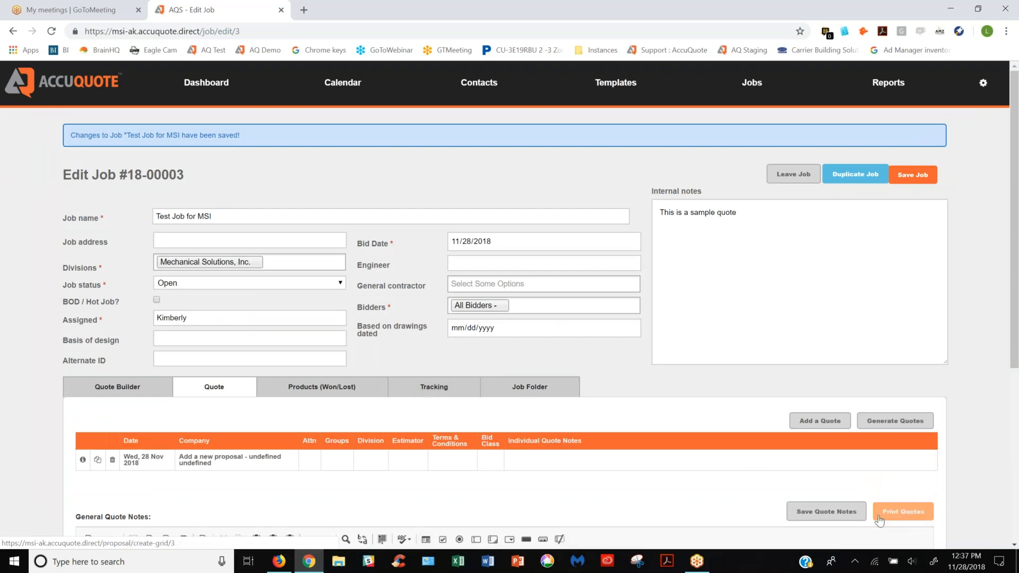
pyautogui.click(820, 421)
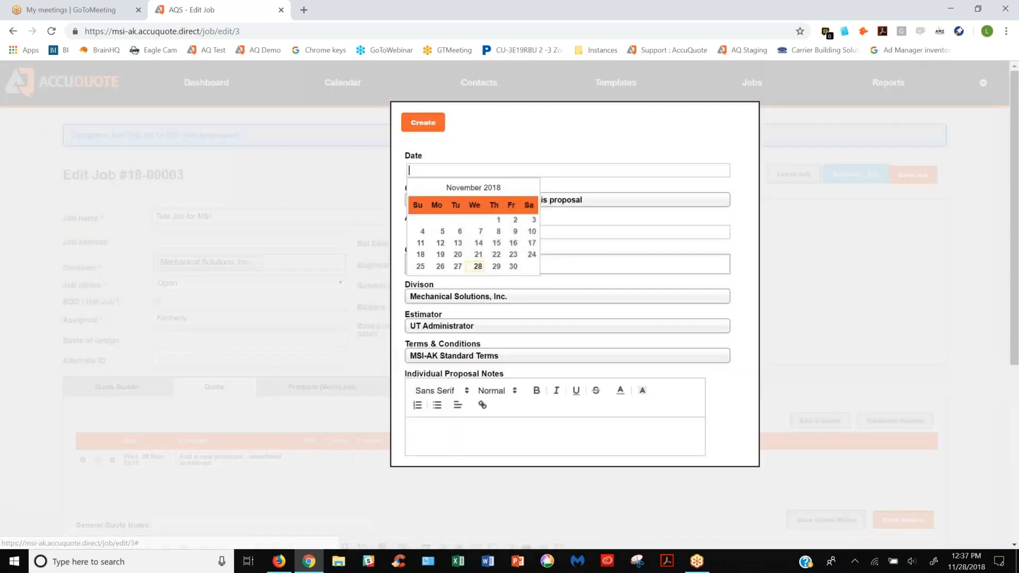
pyautogui.click(477, 266)
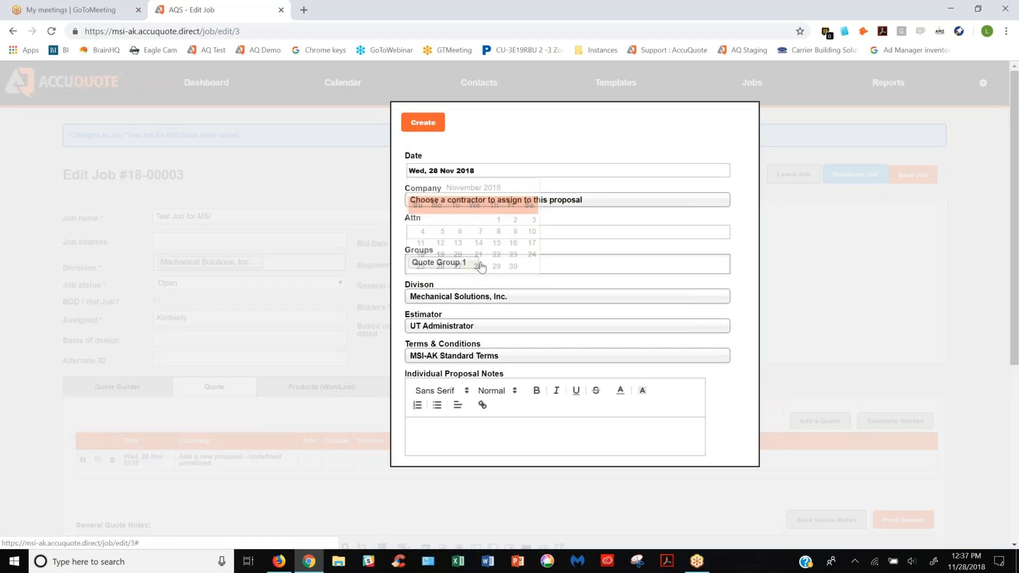
pyautogui.click(462, 201)
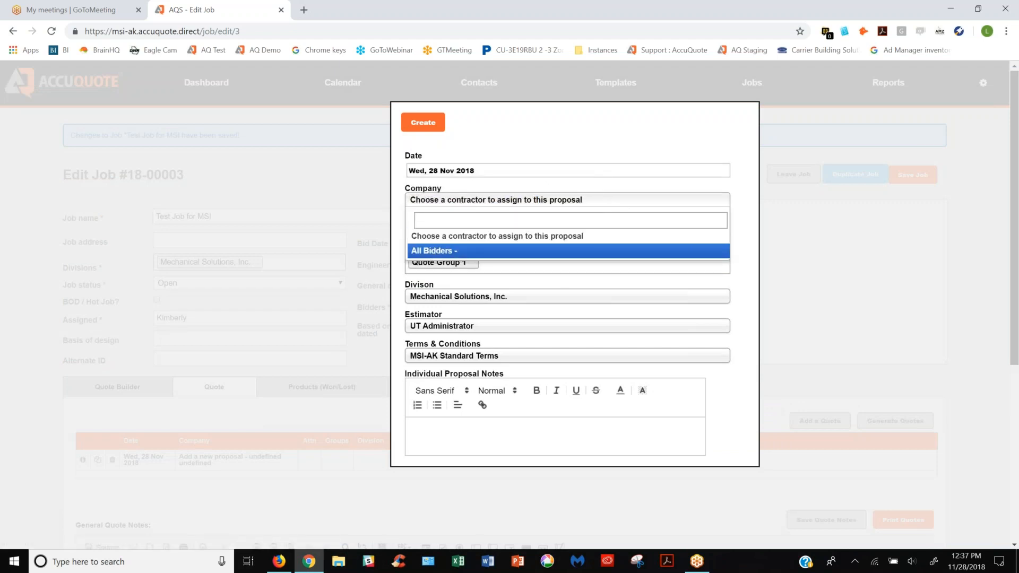
pyautogui.click(437, 253)
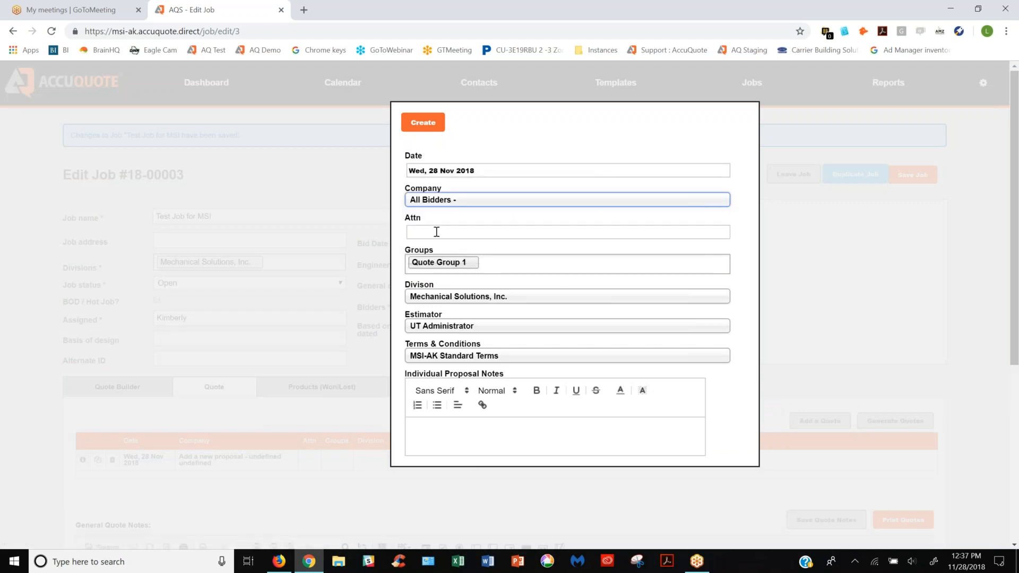
# Enter the contact's first name in the quote's Attn field and create the quote
pyautogui.click(437, 232)
pyautogui.write('Larry')
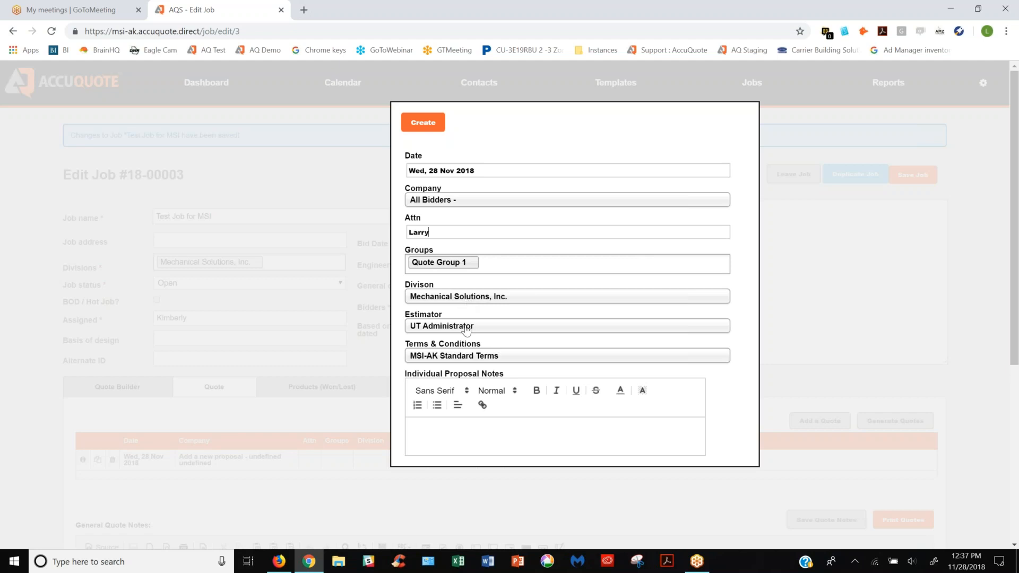
pyautogui.click(419, 125)
pyautogui.click(430, 126)
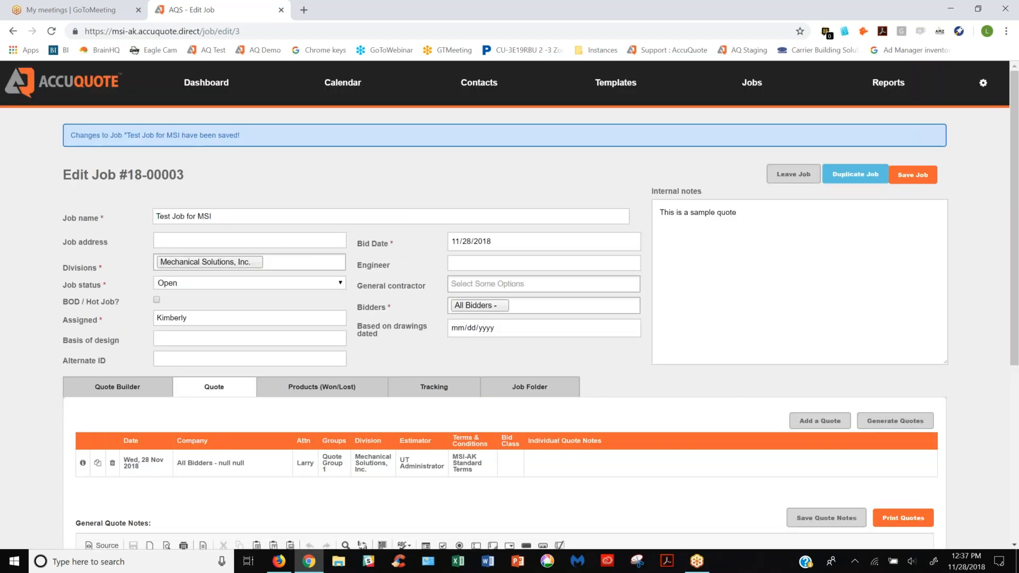
# Print the All Bidders proposal with lump sum pricing and the salesperson box, and open the resulting PDF in a maximized Acrobat window
pyautogui.click(897, 522)
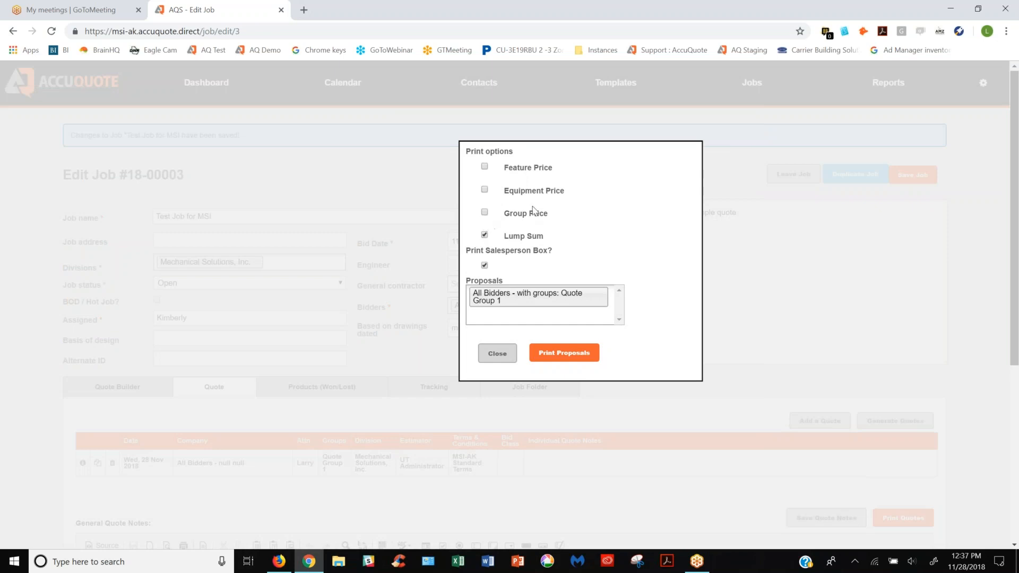
pyautogui.click(565, 362)
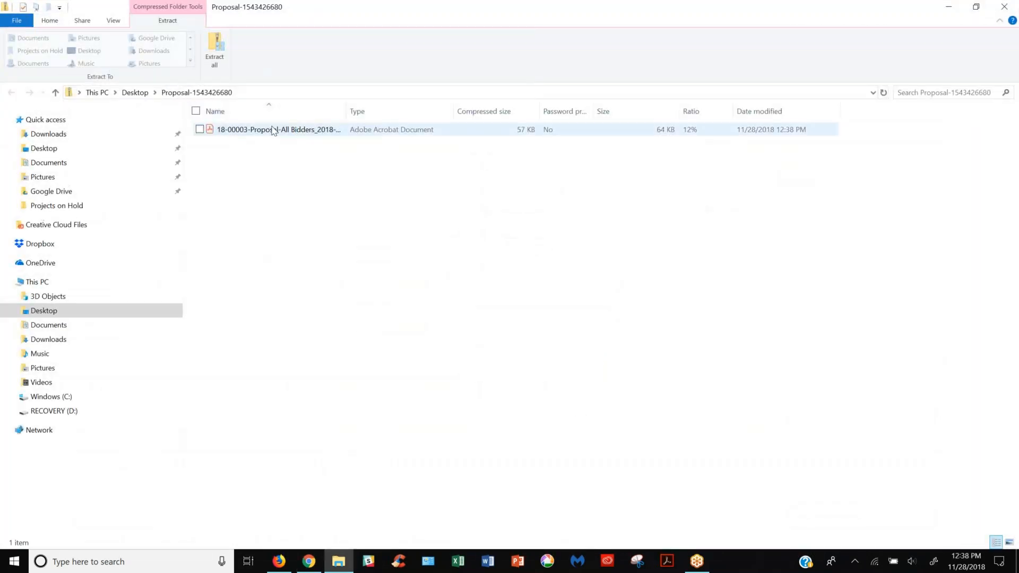
pyautogui.click(273, 130)
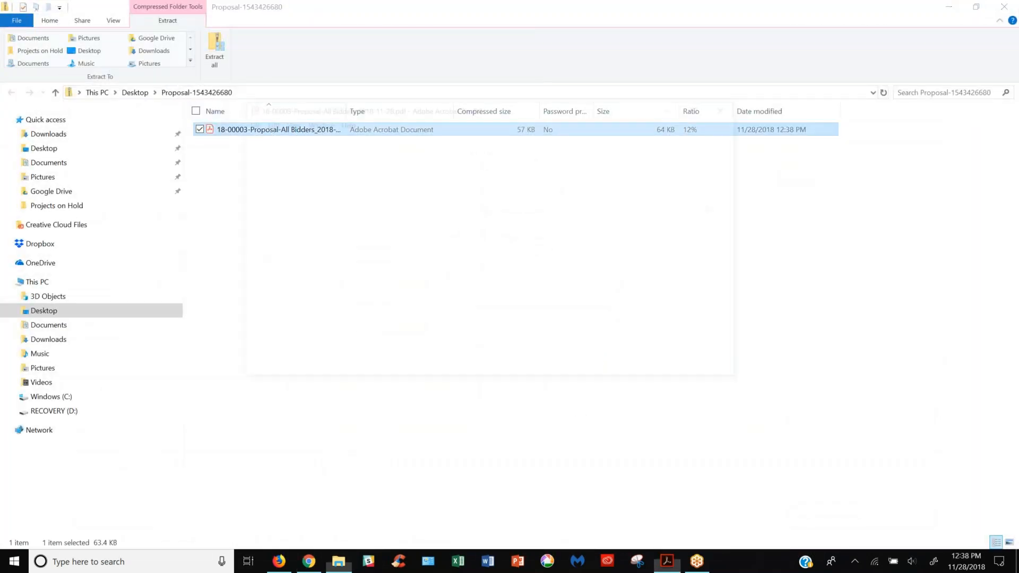
pyautogui.moveTo(491, 105); pyautogui.dragTo(455, 5)
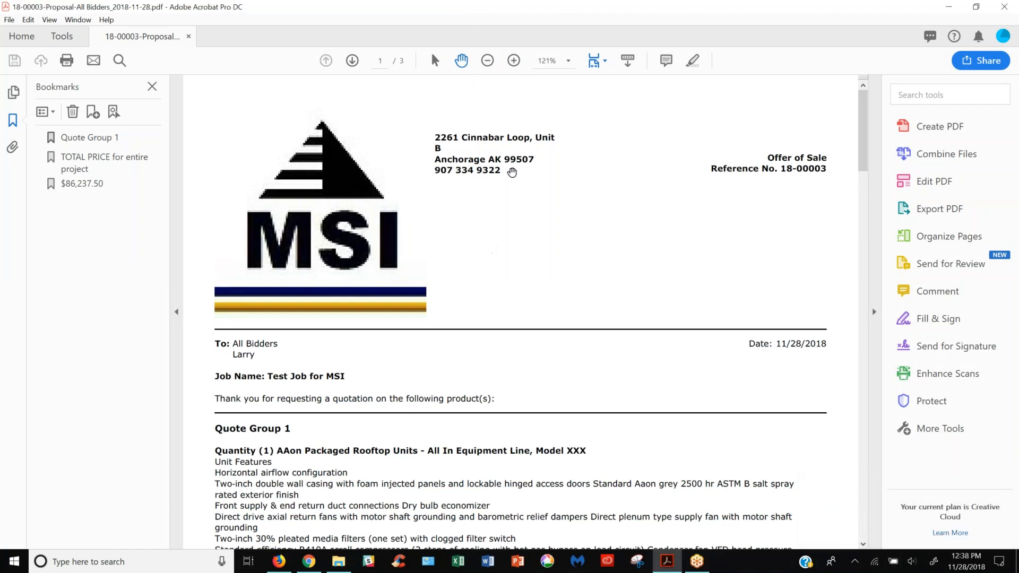
# Review the proposal PDF's recipient details, Quote Group 1 equipment description, total price and terms
pyautogui.scroll(-2, 421, 287)
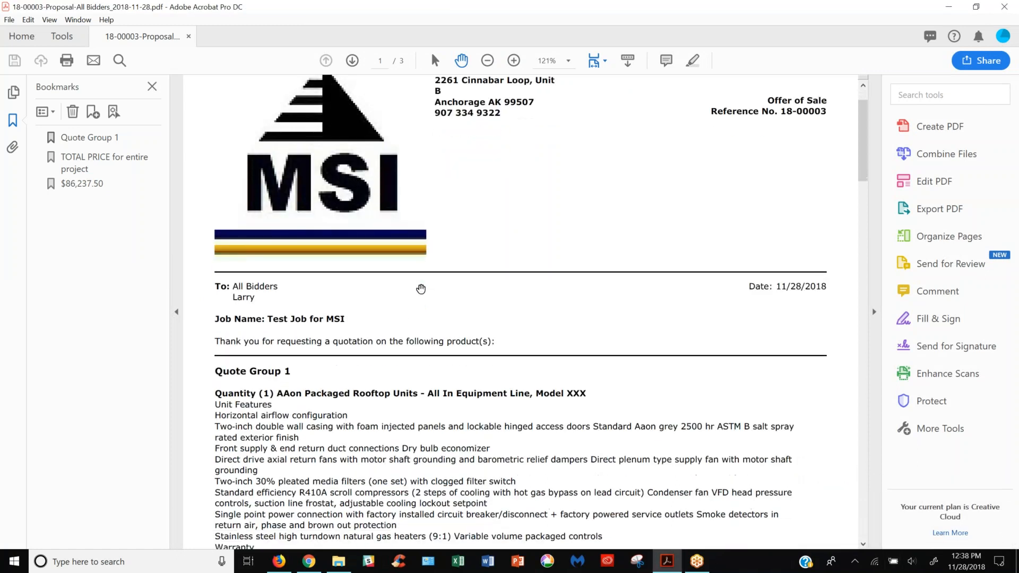
pyautogui.scroll(-1, 341, 300)
pyautogui.scroll(-2, 409, 368)
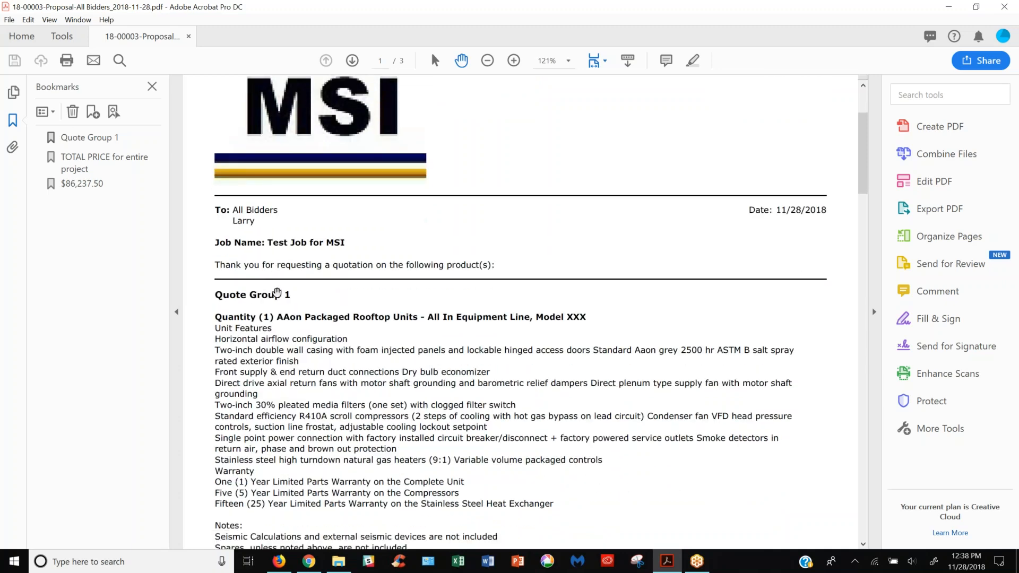
pyautogui.scroll(-6, 393, 382)
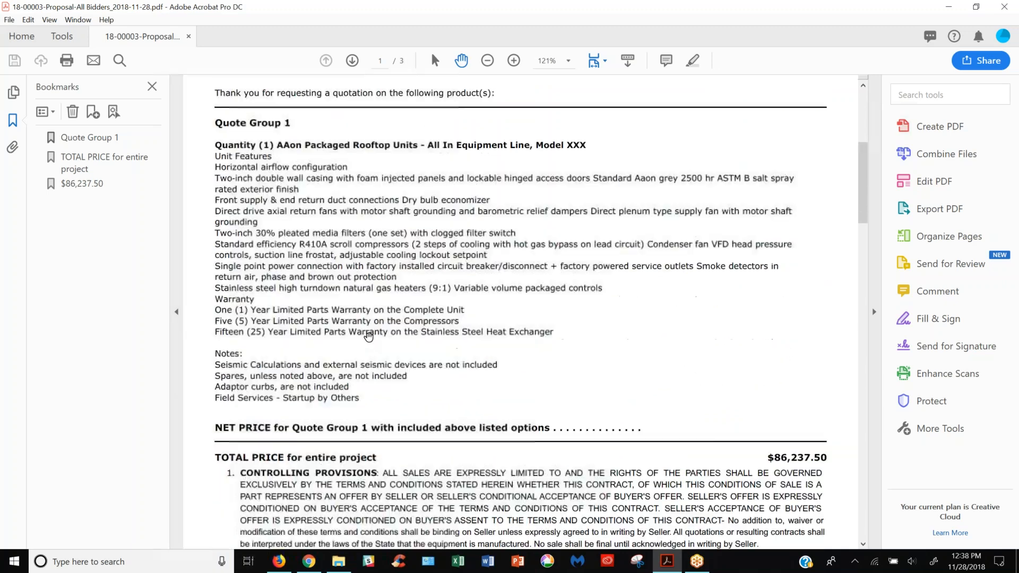
pyautogui.scroll(-1, 369, 336)
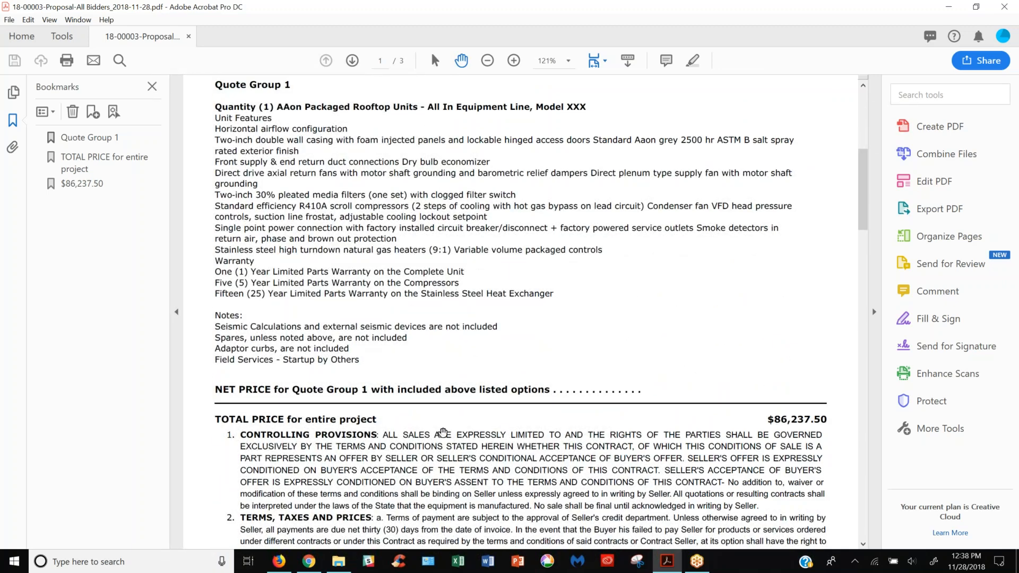
# Examine the proposal's conditions of sale, from controlling provisions through entire agreement, and return to the letterhead on page 1
pyautogui.scroll(-14, 443, 432)
pyautogui.scroll(-6, 466, 393)
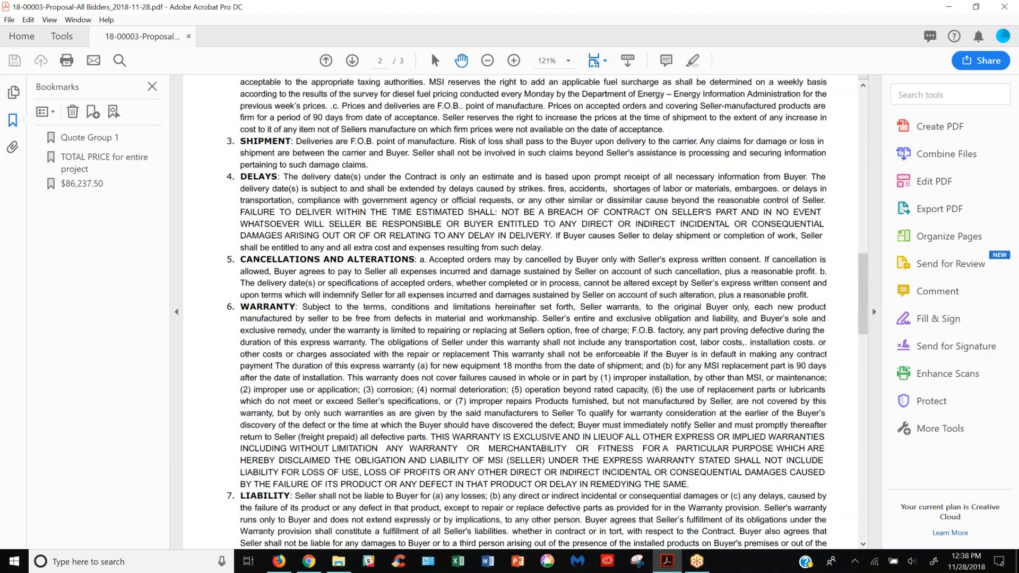
pyautogui.scroll(-10, 491, 364)
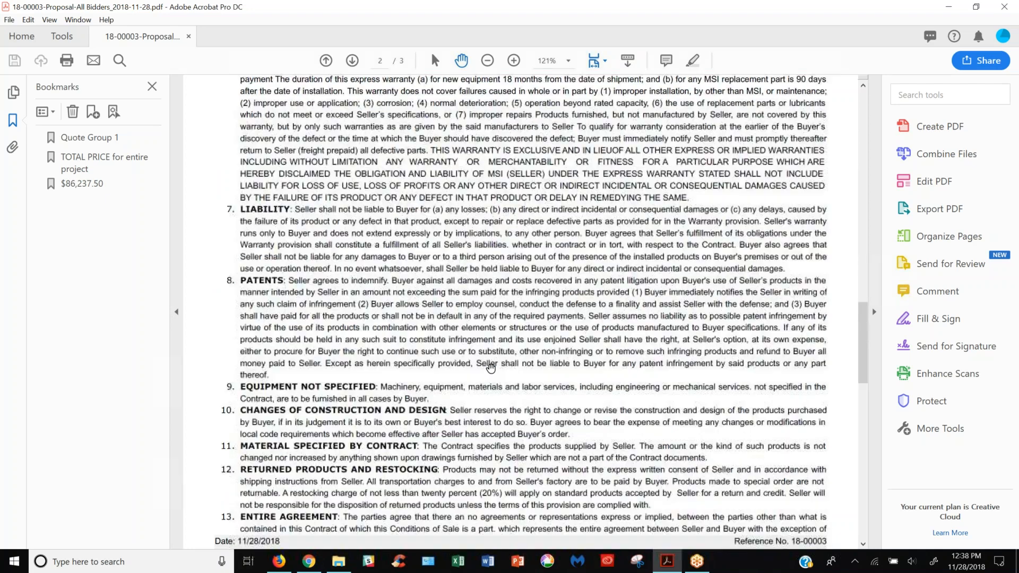
pyautogui.scroll(-3, 490, 367)
pyautogui.scroll(17, 490, 367)
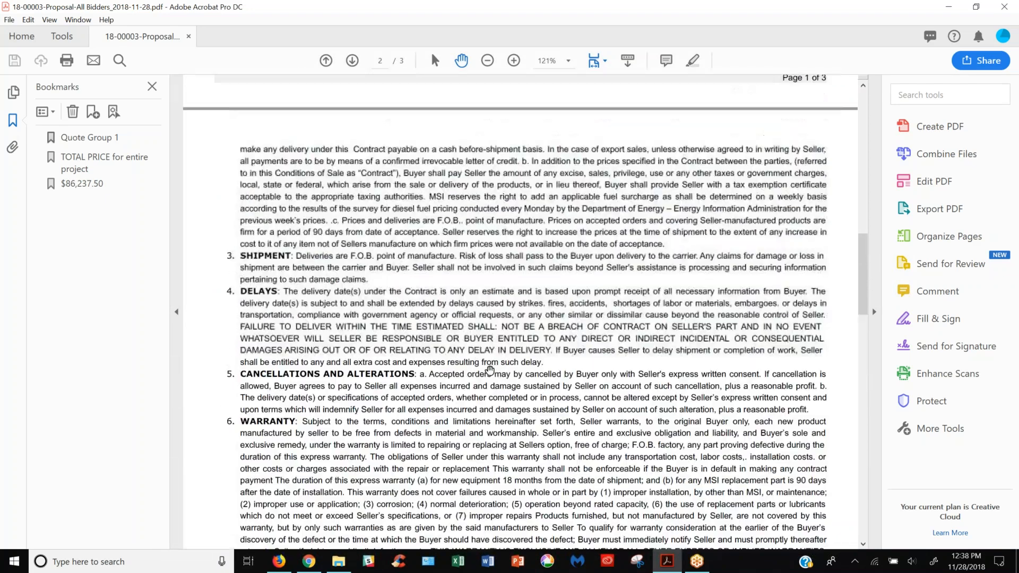
pyautogui.scroll(20, 489, 370)
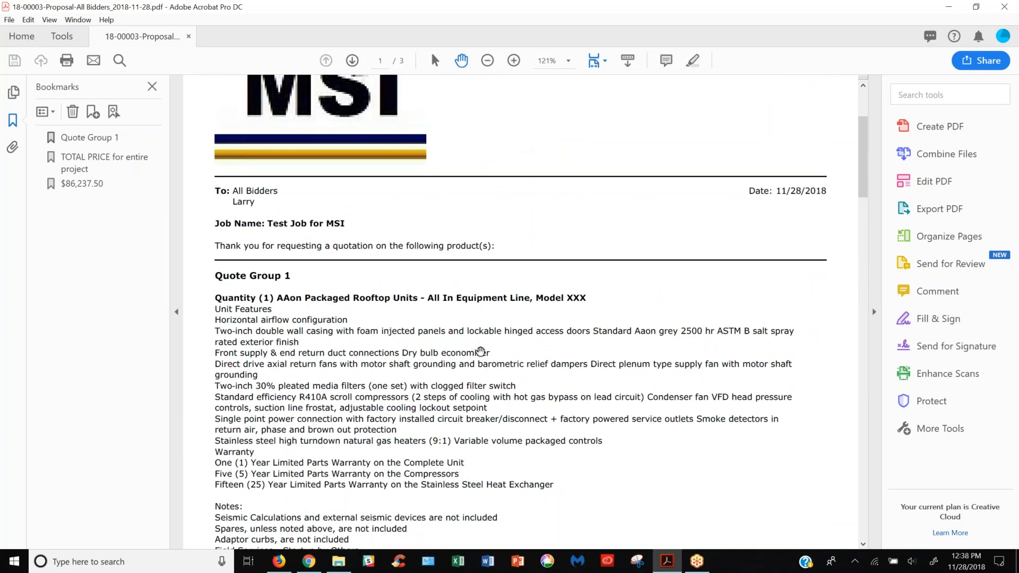
pyautogui.scroll(5, 482, 350)
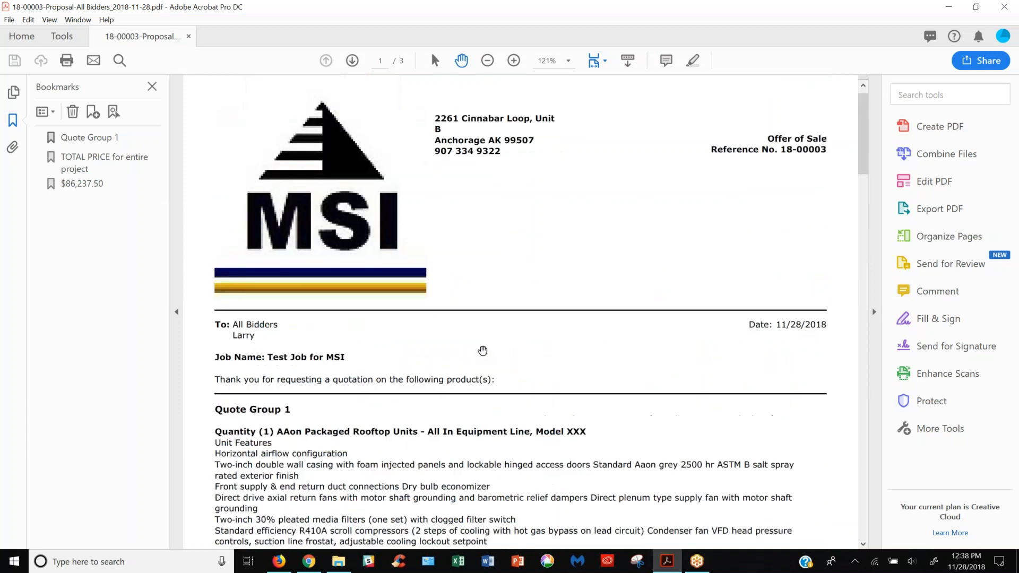
# Minimize the proposal PDF and its zip folder window, and return to the Test Job for MSI quotes in AccuQuote
pyautogui.click(950, 11)
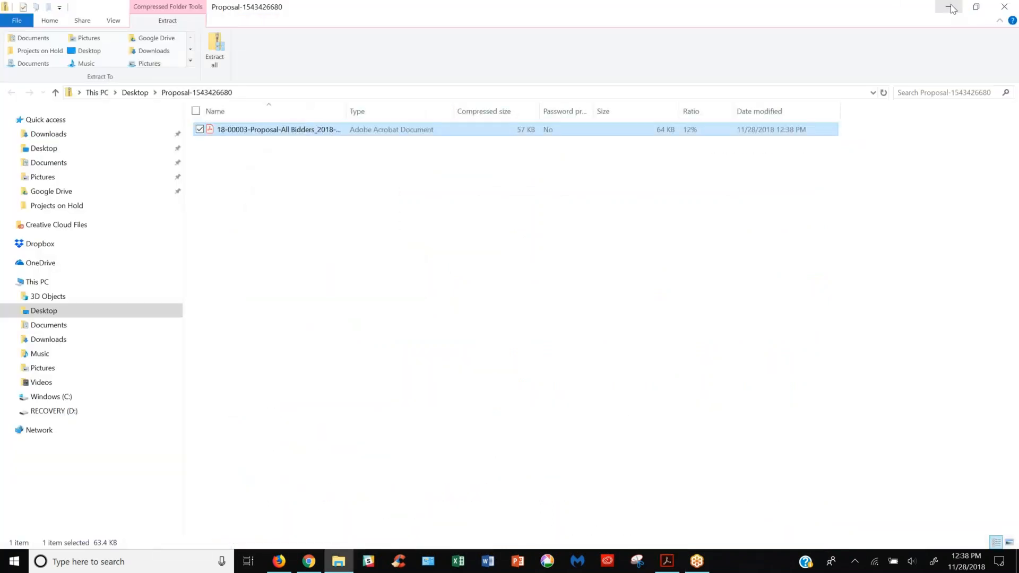
pyautogui.click(950, 8)
pyautogui.click(502, 356)
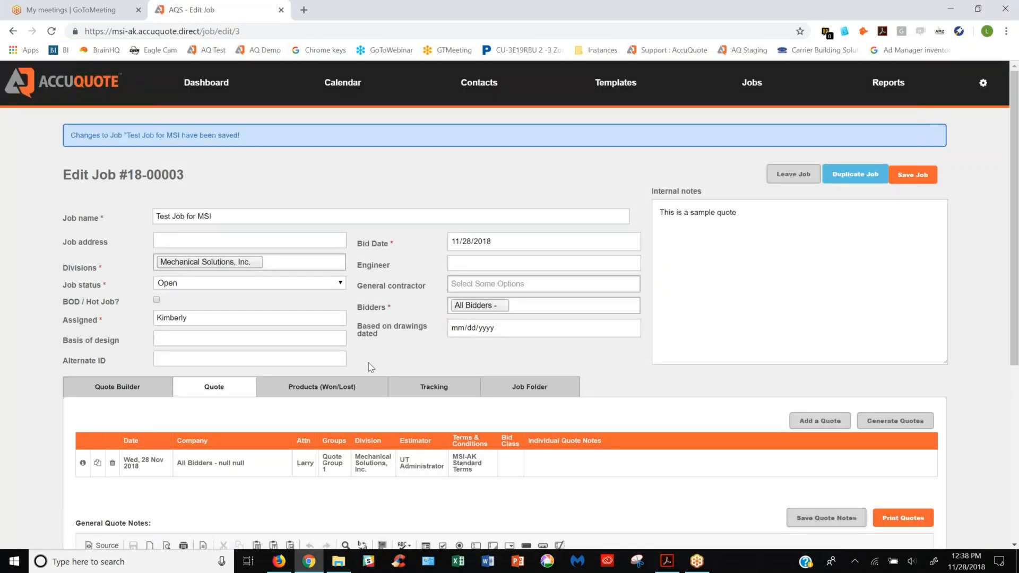